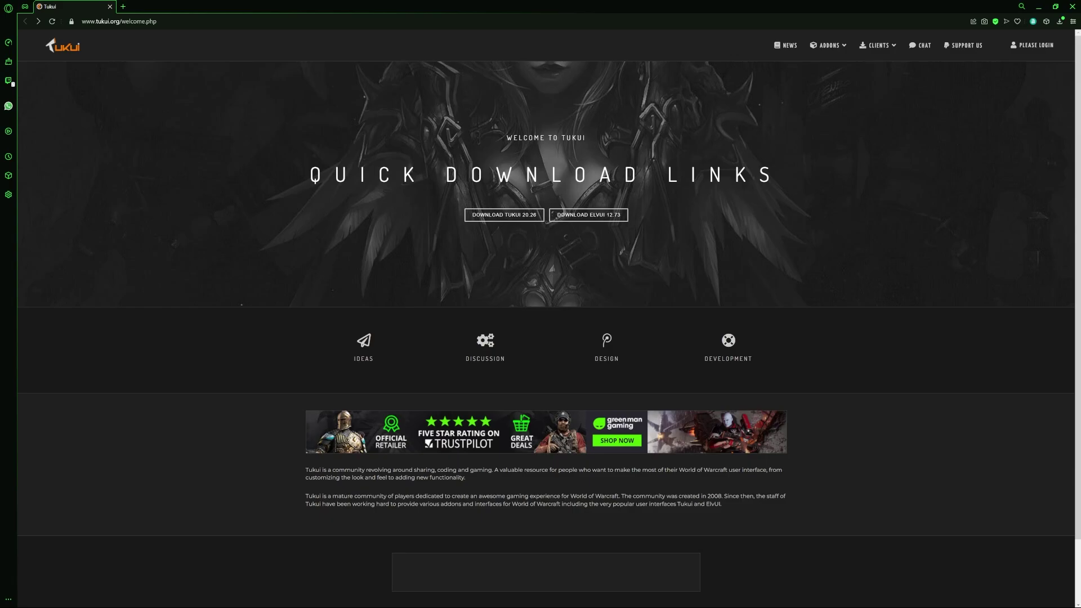
Open the extracted elvui-12.73 folder in Downloads and copy its ElvUI and ElvUI_OptionsUI folders.
left_click(424, 280)
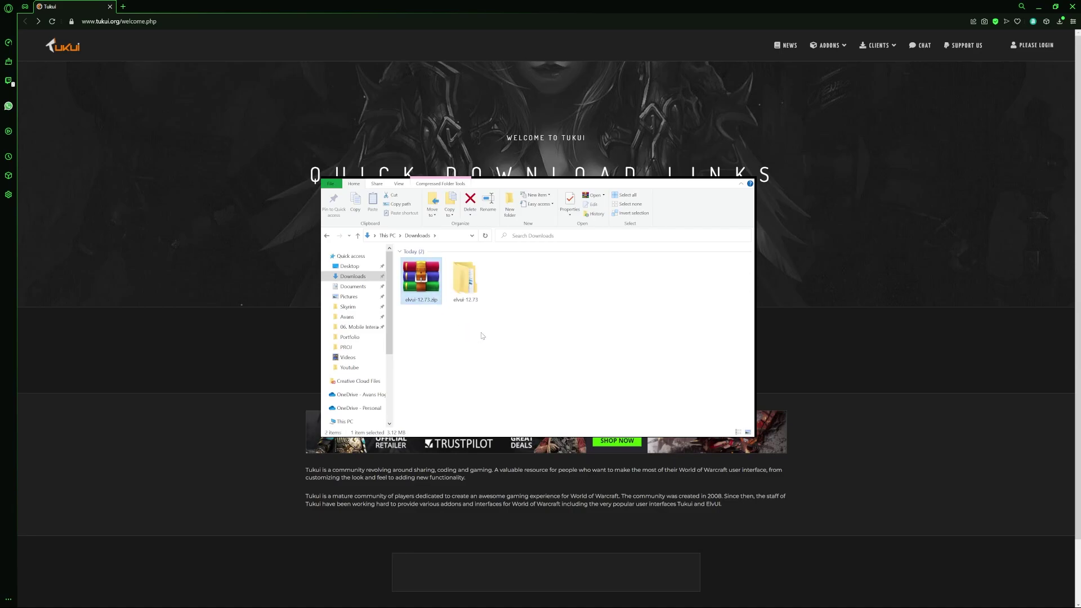
left_click(465, 280)
double_click(465, 279)
left_click_drag(418, 310, 426, 262)
Paste the copied folders into World of Warcraft's _retail_\Interface\AddOns folder and close the file window.
scroll(355, 372, "down", 2)
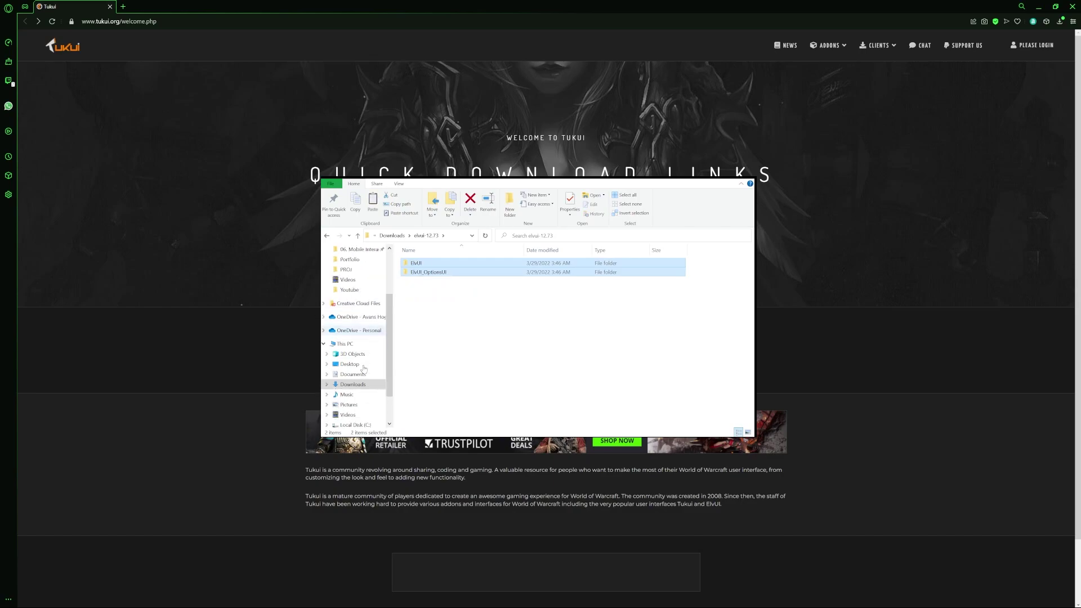
left_click(357, 425)
double_click(434, 292)
double_click(430, 281)
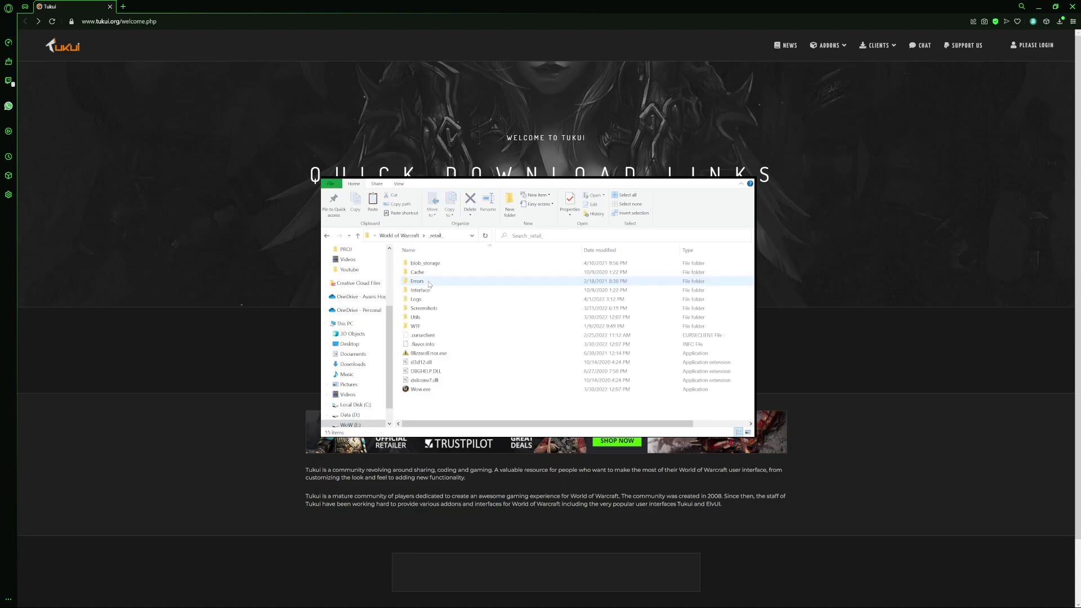
left_click(434, 291)
double_click(434, 291)
double_click(417, 263)
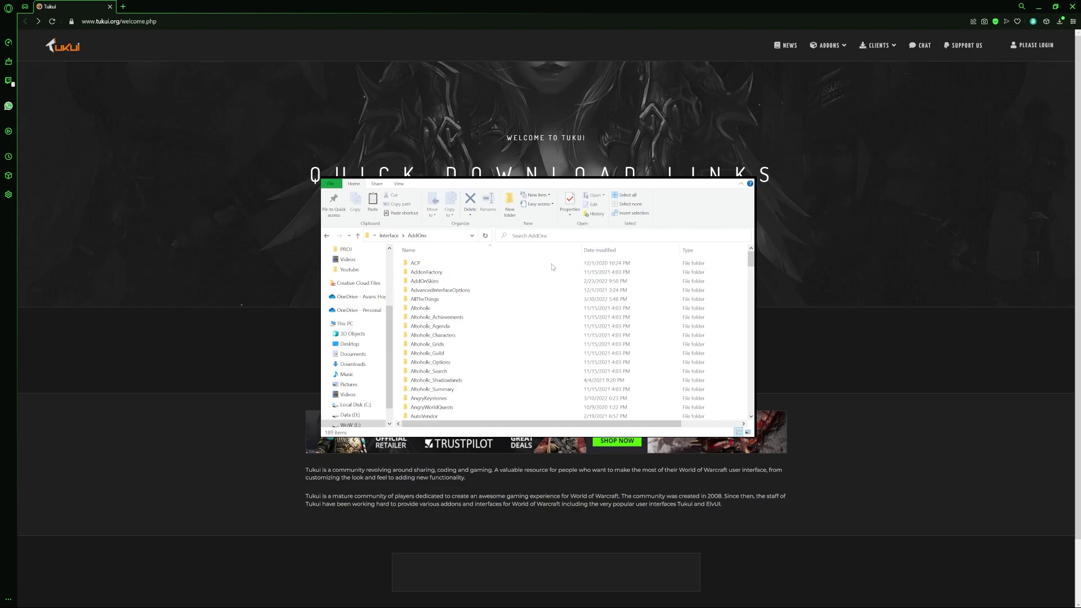
key("ctrl+v")
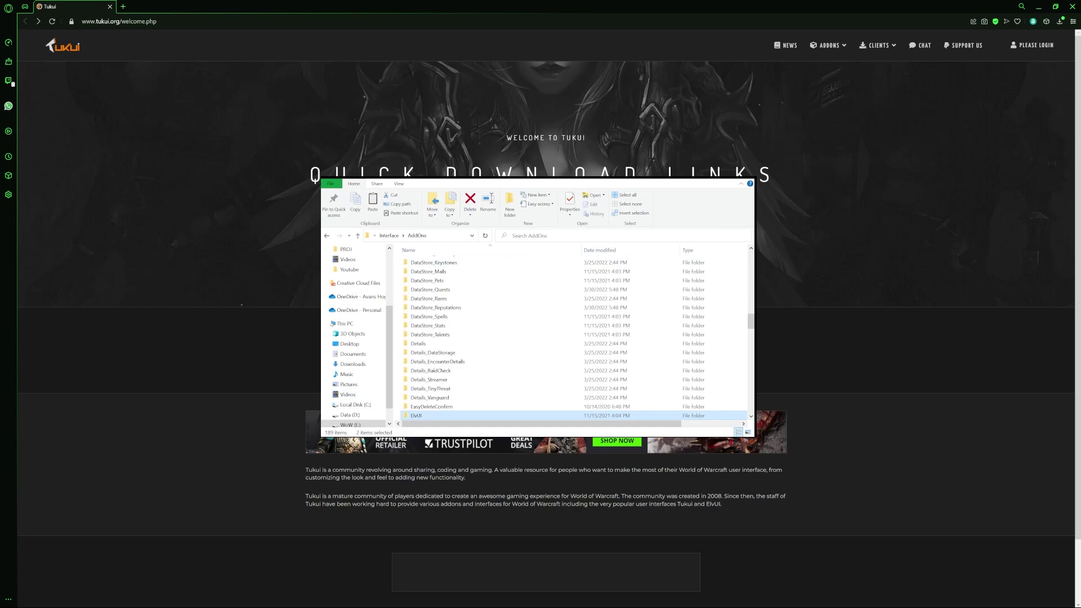
key("alt+F4")
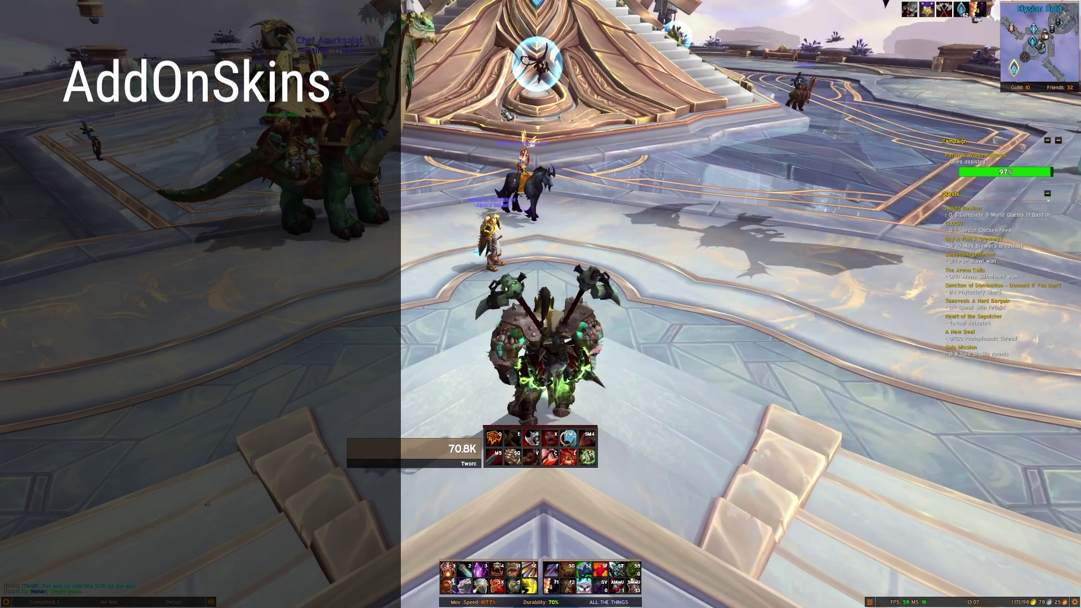
key("w")
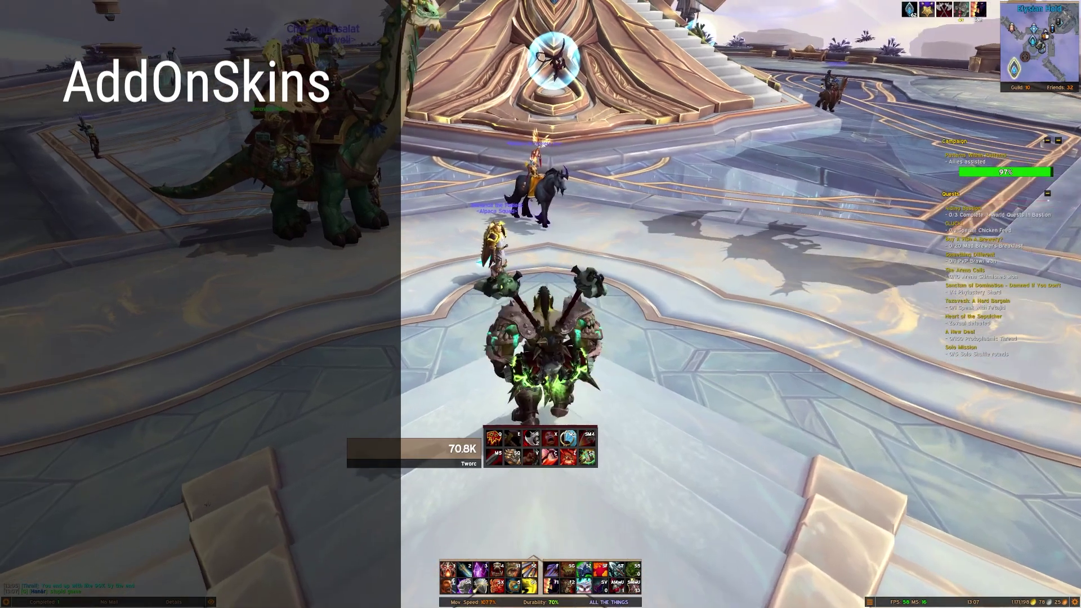
key("w")
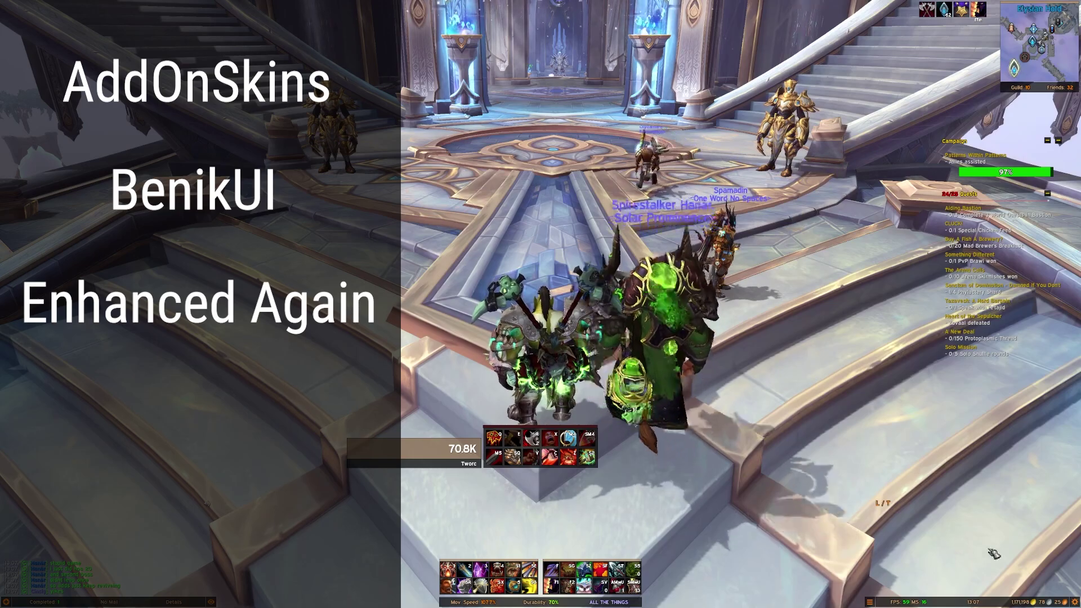
key("w")
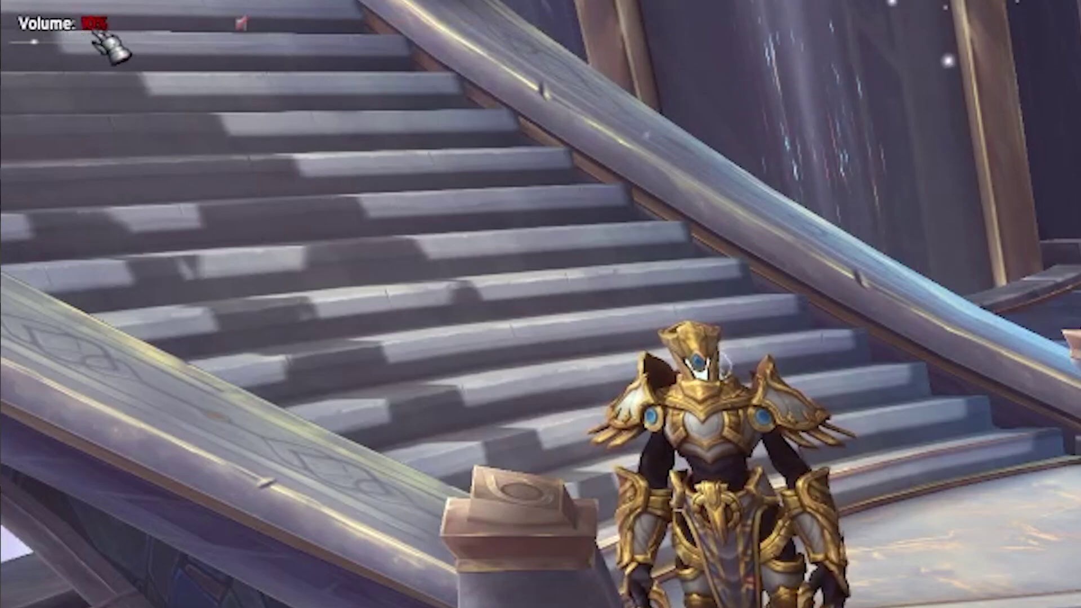
mouse_move(242, 23)
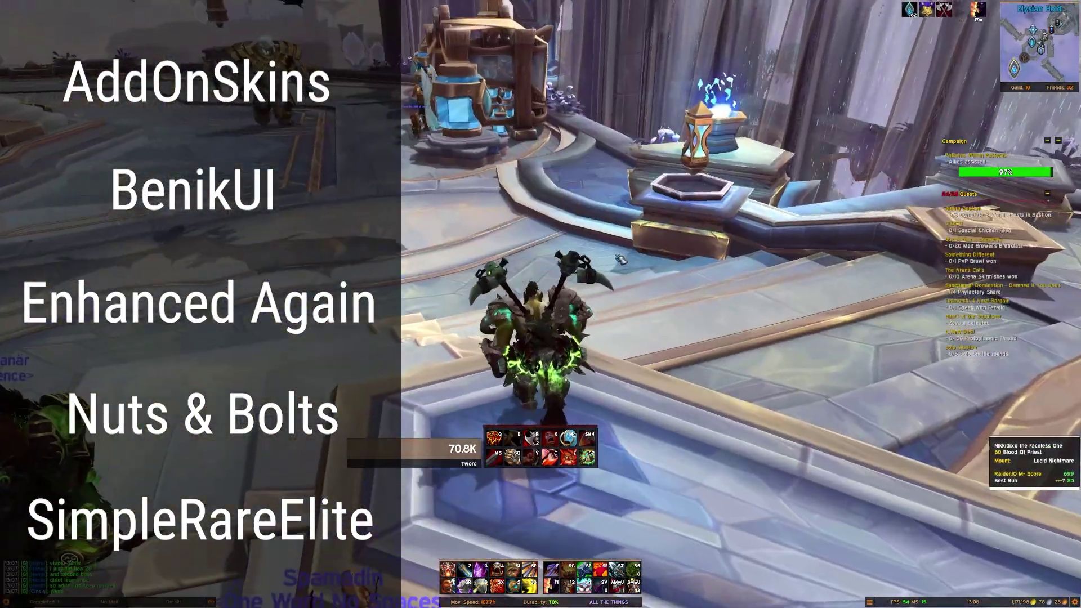
left_click_drag(621, 259, 467, 262)
left_click(681, 172)
key("w")
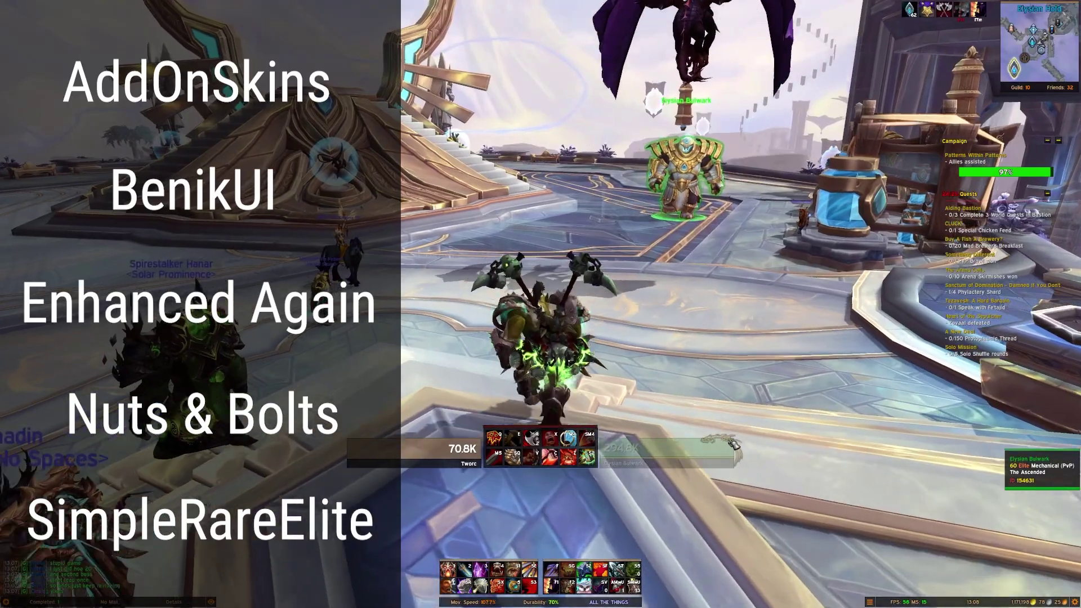
key("w")
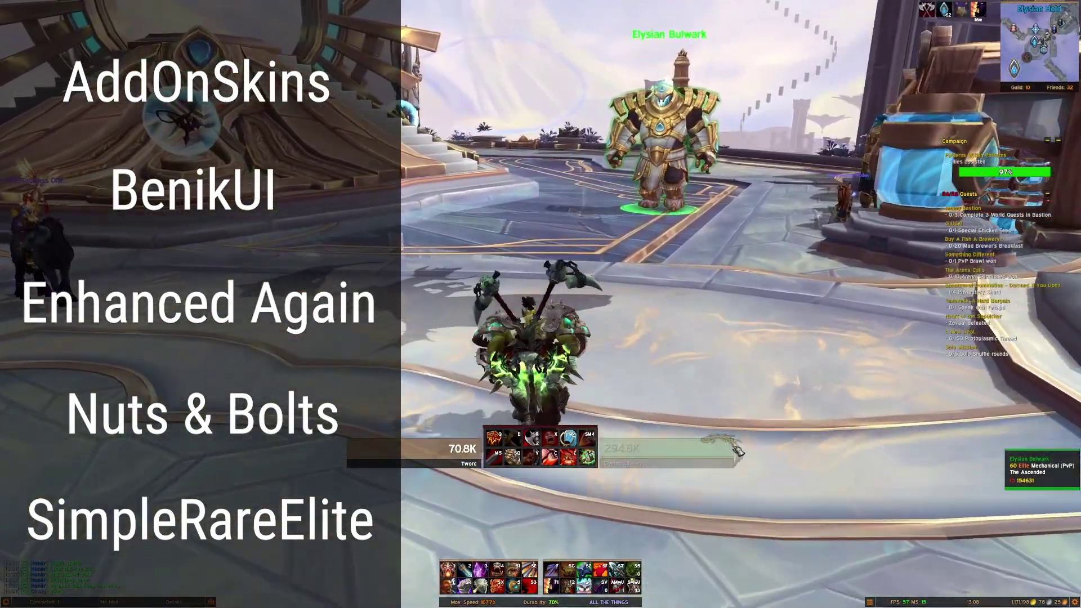
key("w")
key("w")
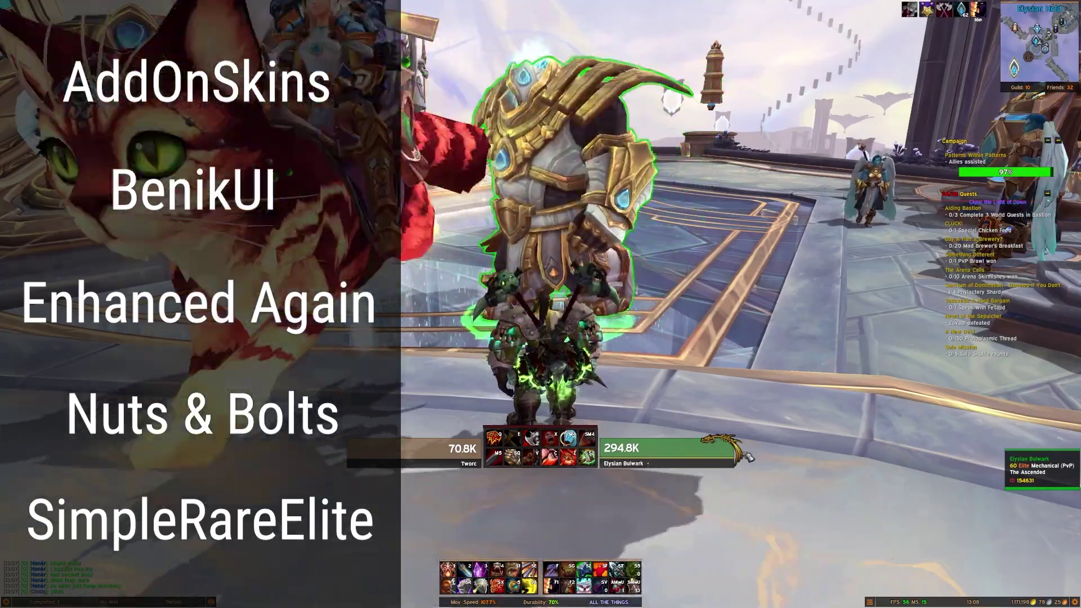
key("w")
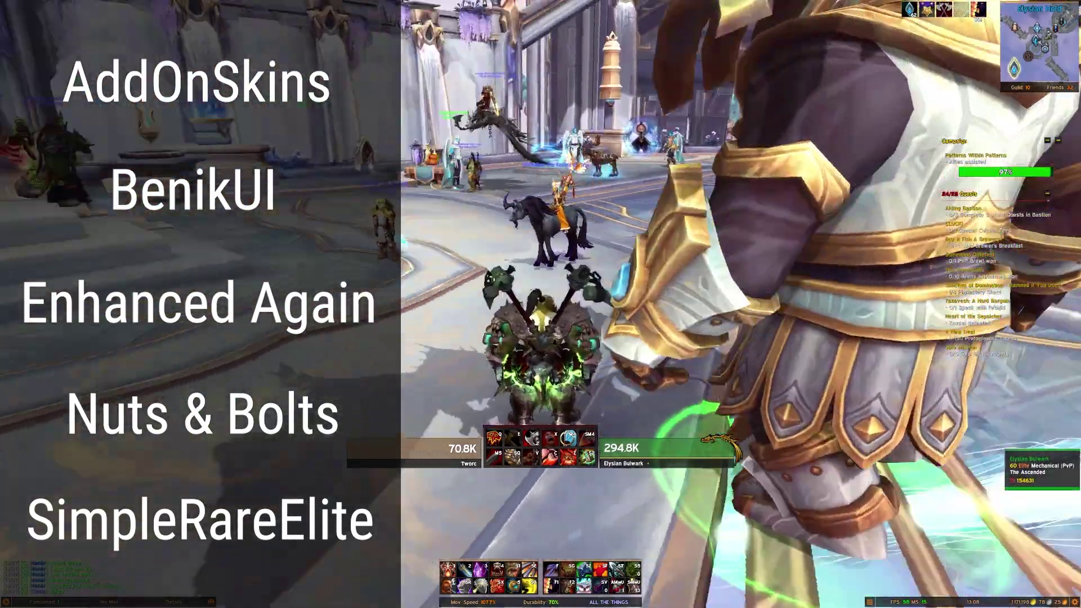
key("Escape")
key("w")
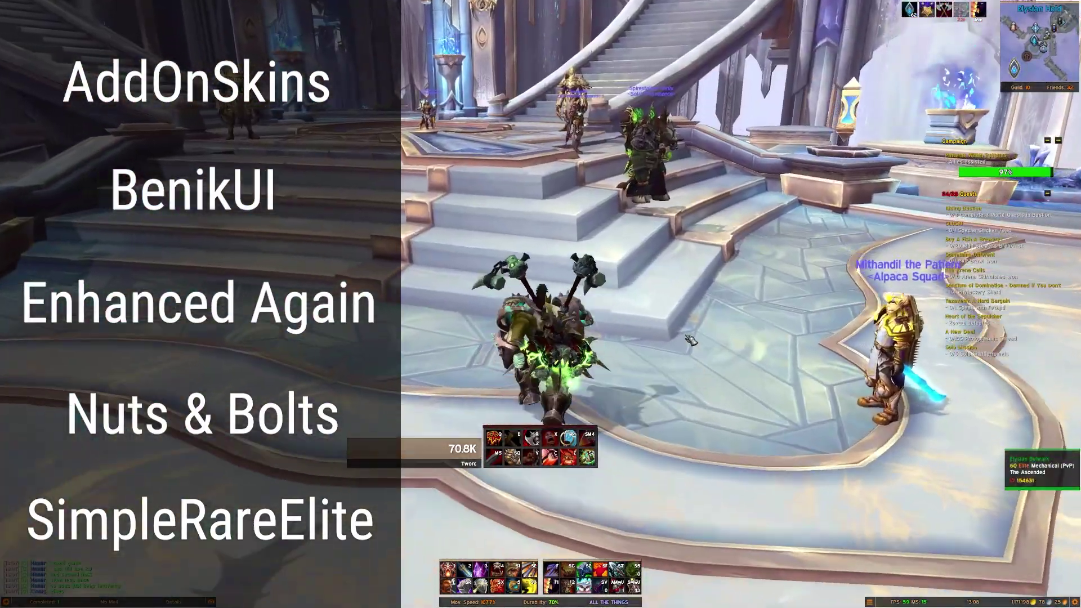
key("w")
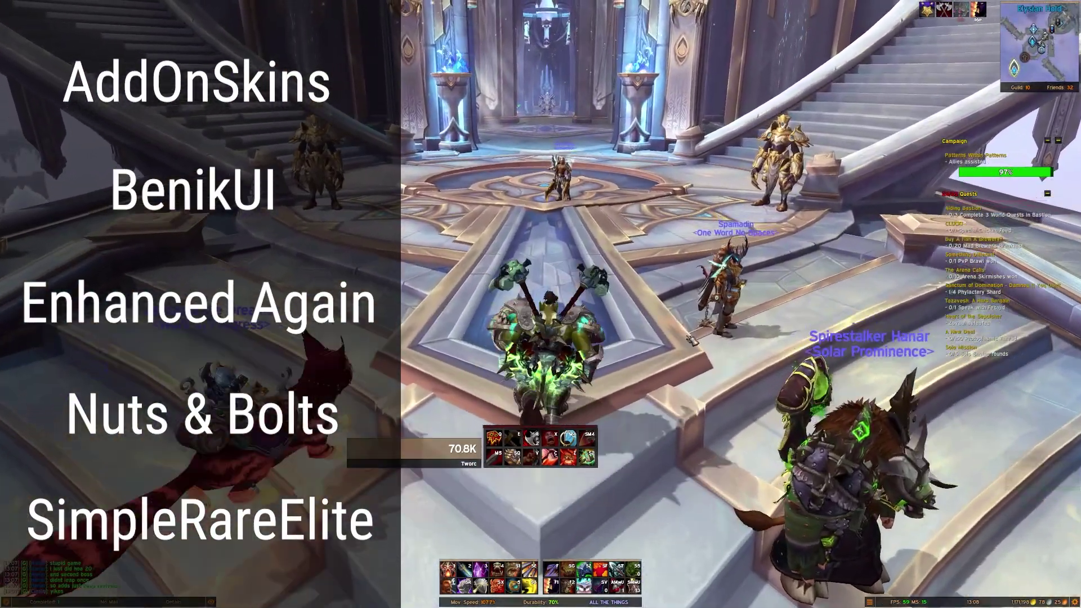
key("w")
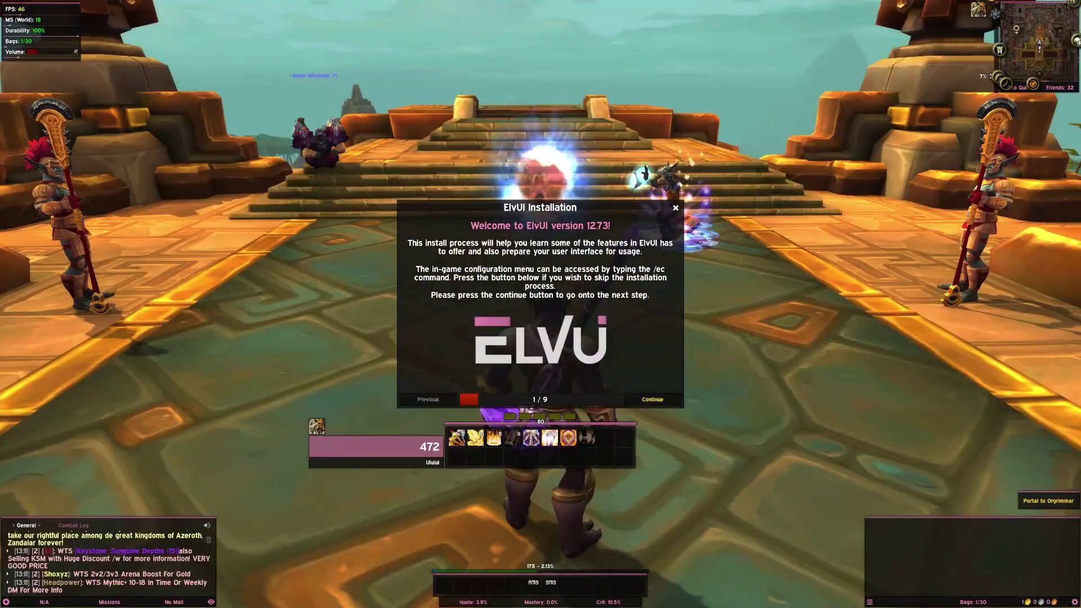
key("w")
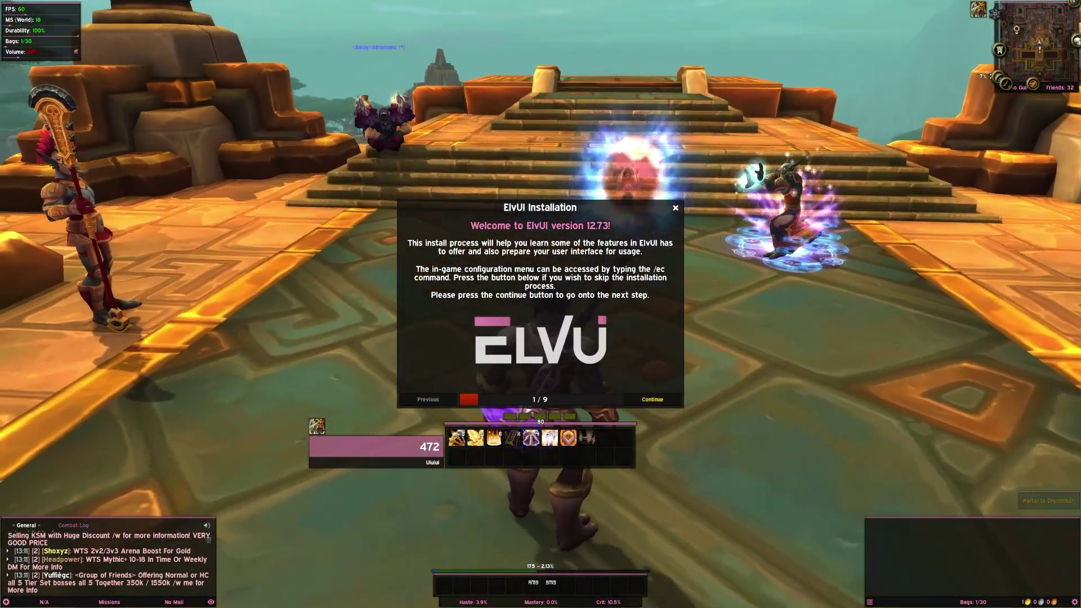
key("w")
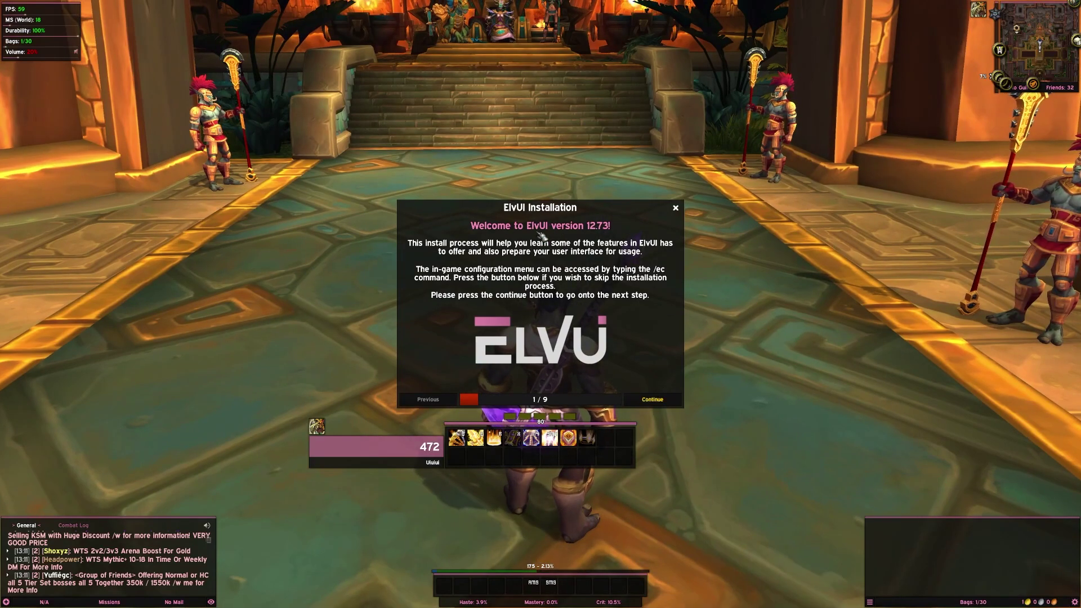
Start the ElvUI installation and run its CVars and chat setup.
left_click(663, 400)
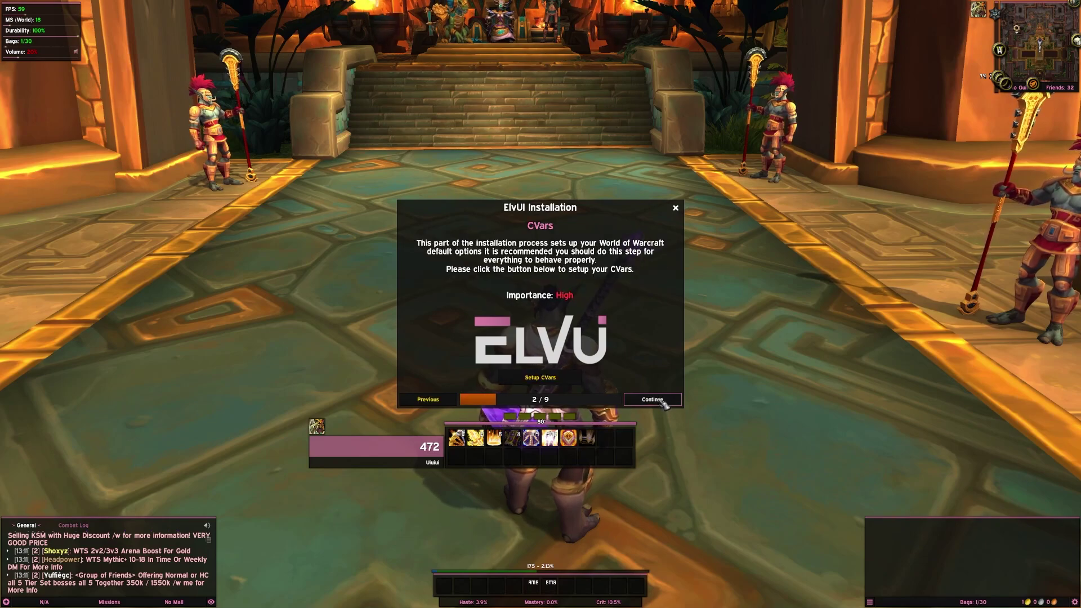
left_click(543, 383)
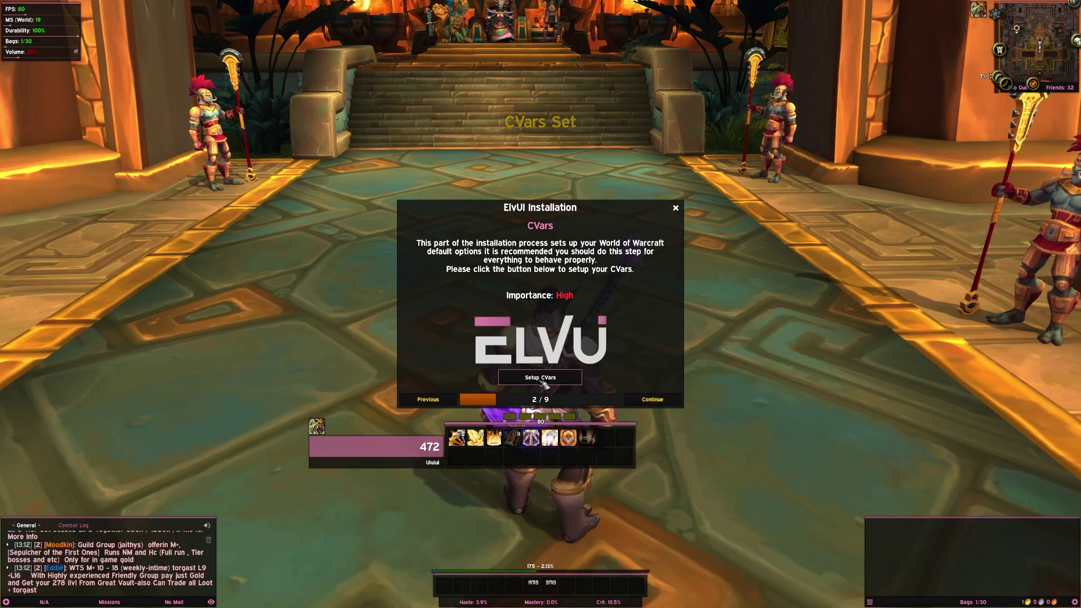
left_click(654, 402)
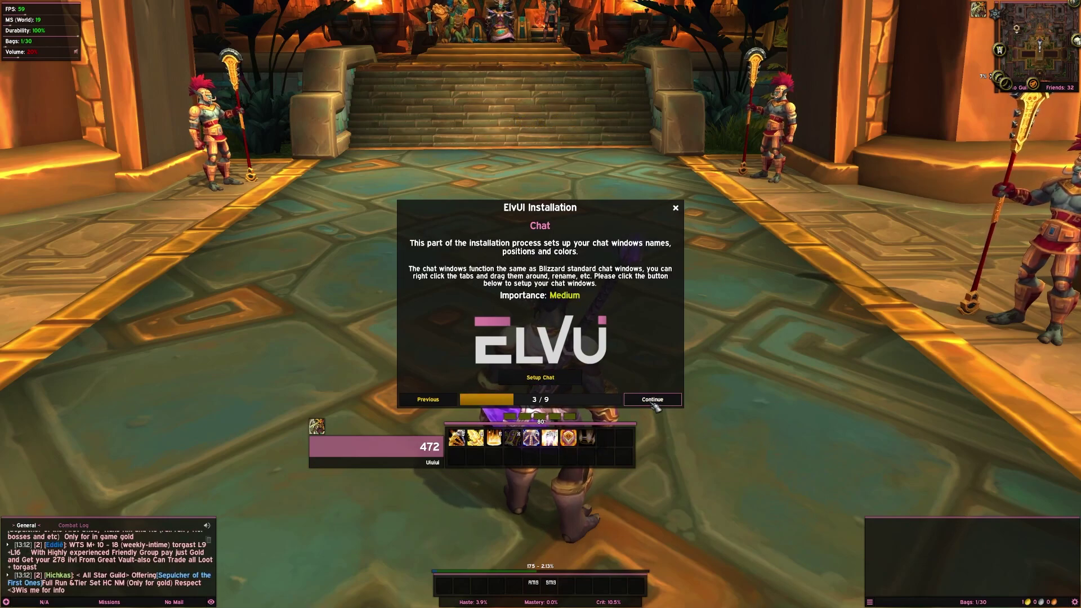
left_click(541, 378)
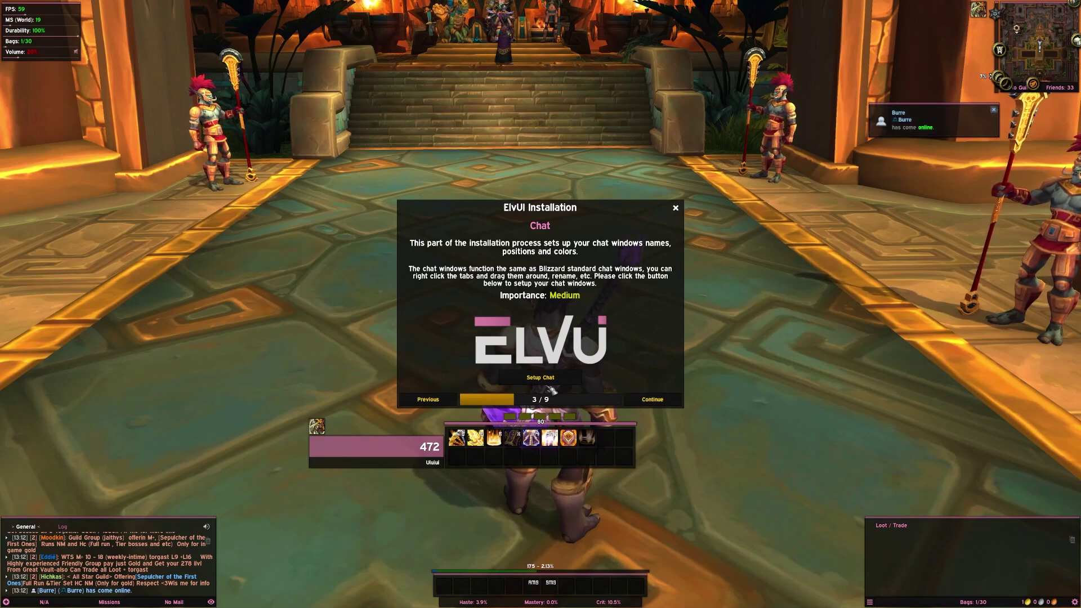
left_click(650, 401)
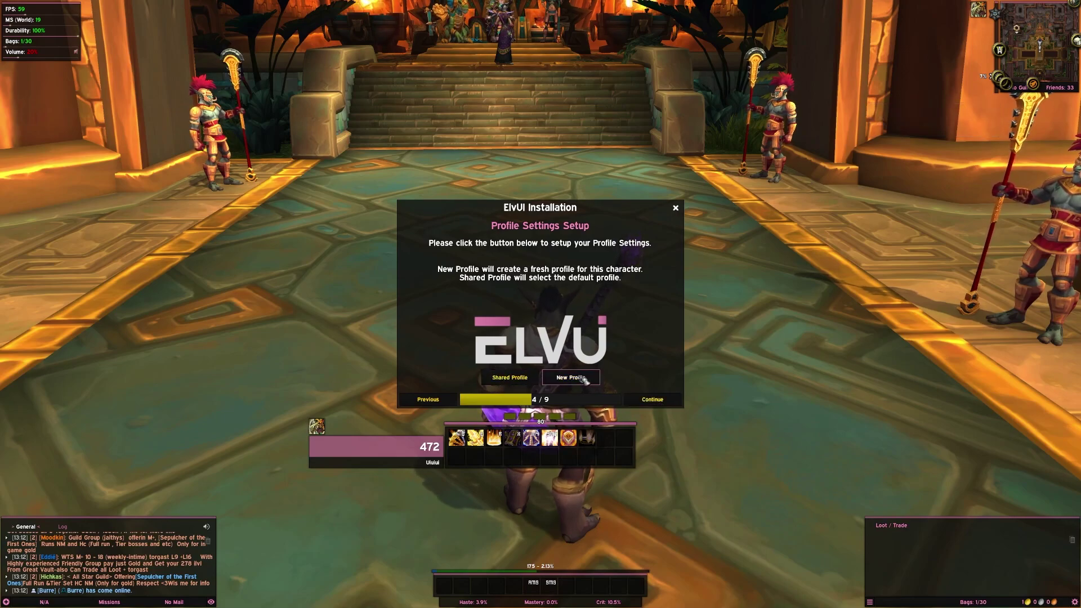
Continue the ElvUI installation with a new profile and apply the Class theme.
left_click(651, 398)
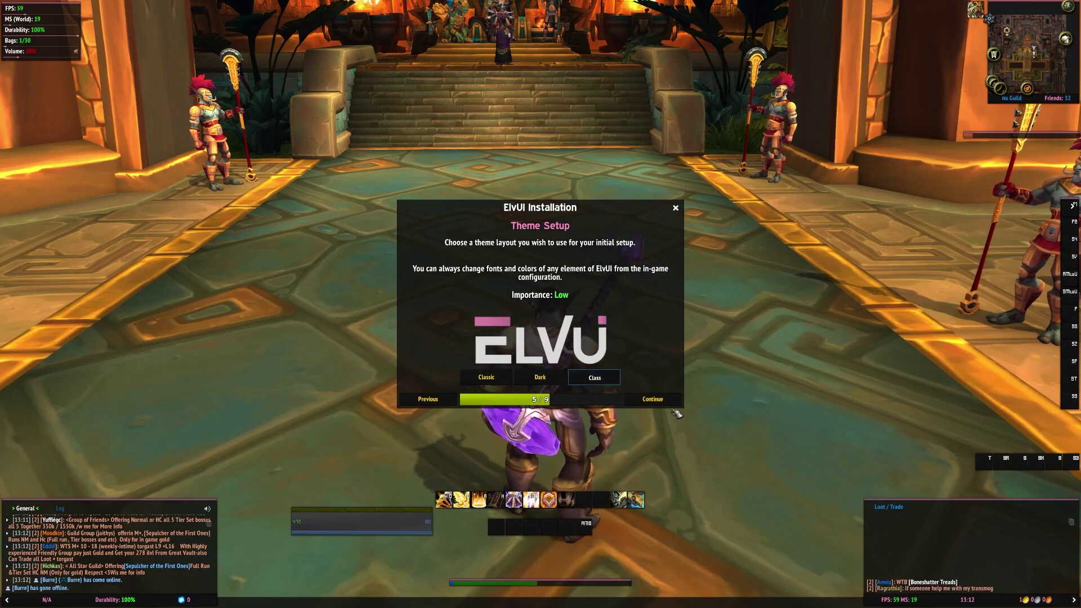
left_click(618, 386)
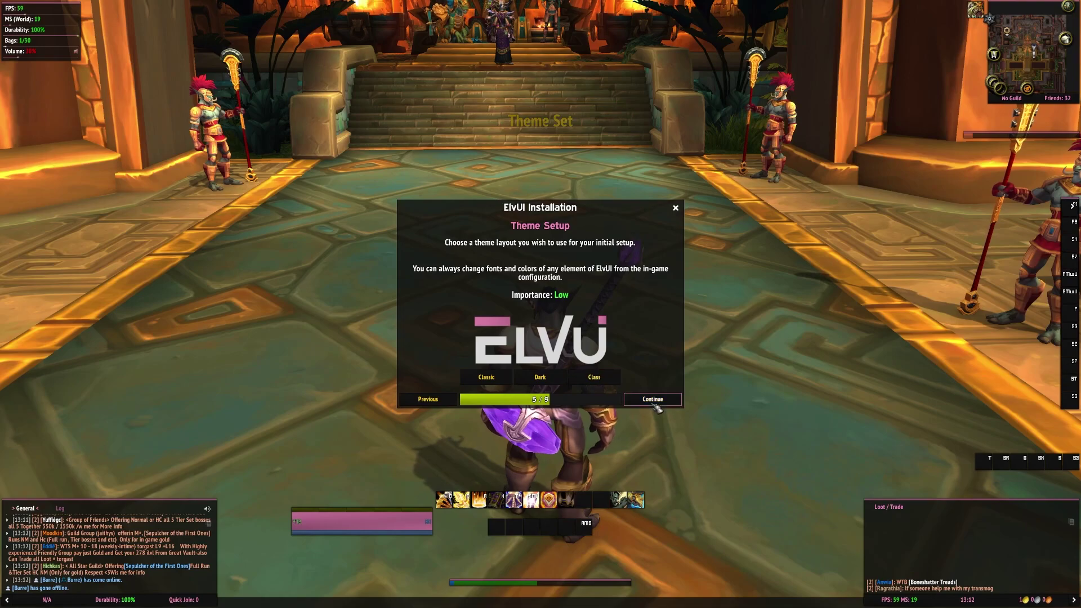
left_click(652, 398)
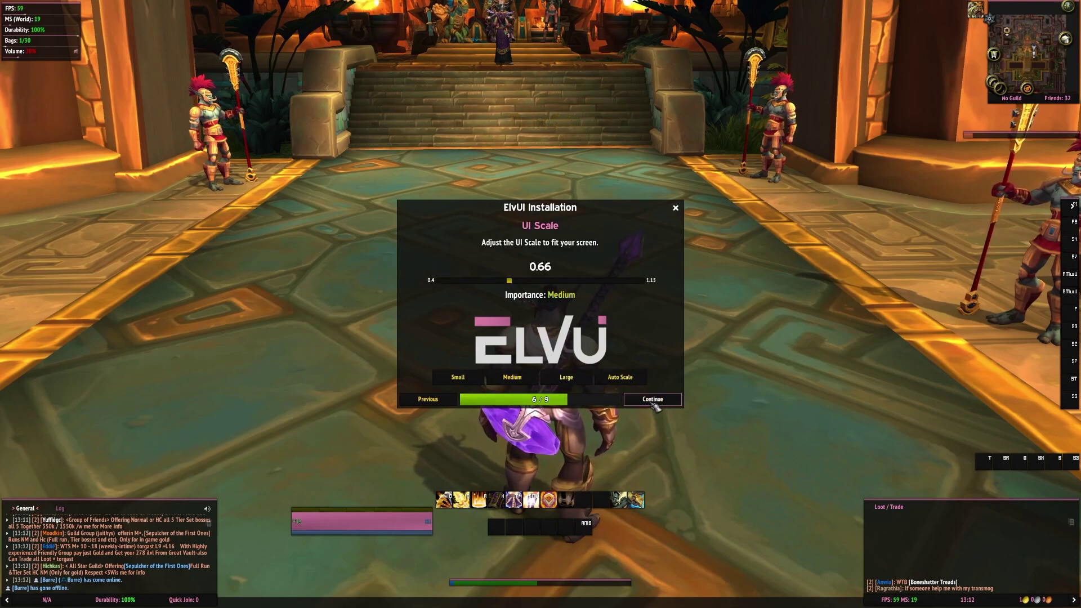
Accept the UI scale of 0.66 and apply the Healer layout.
left_click(654, 401)
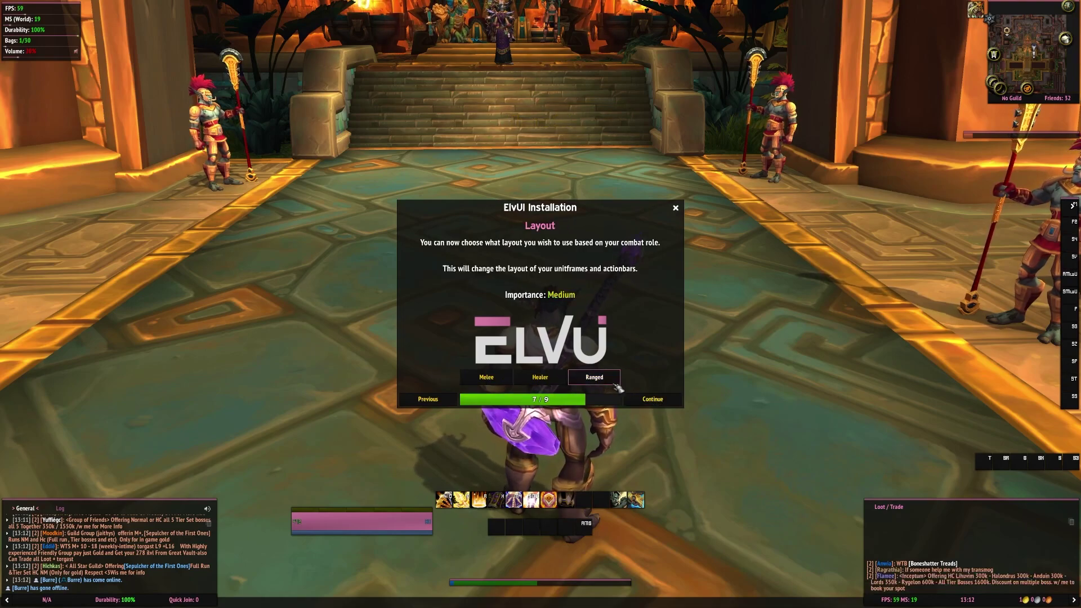
left_click(549, 377)
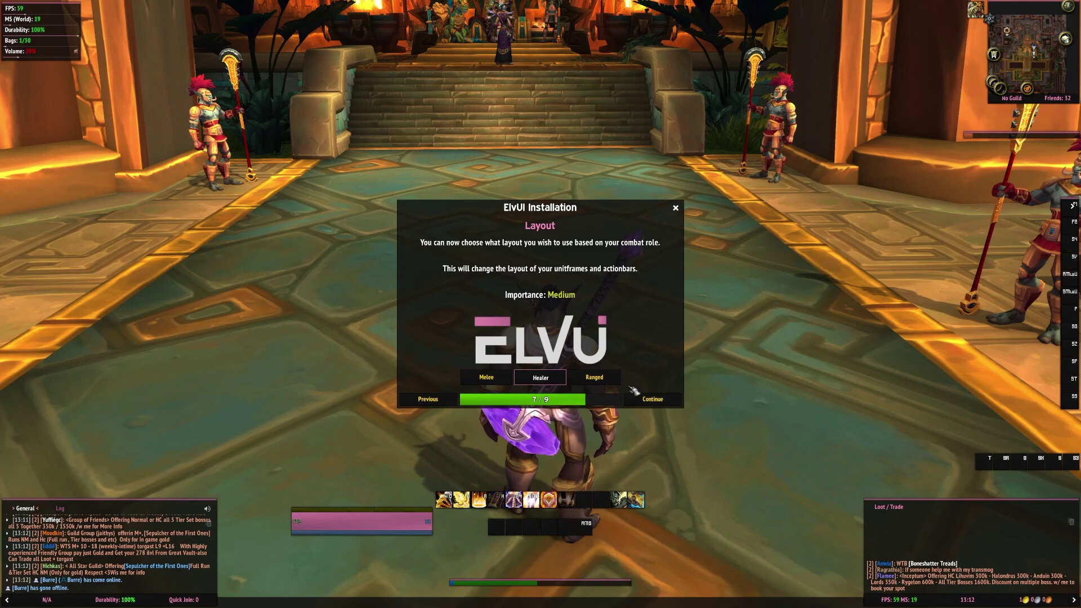
left_click(666, 403)
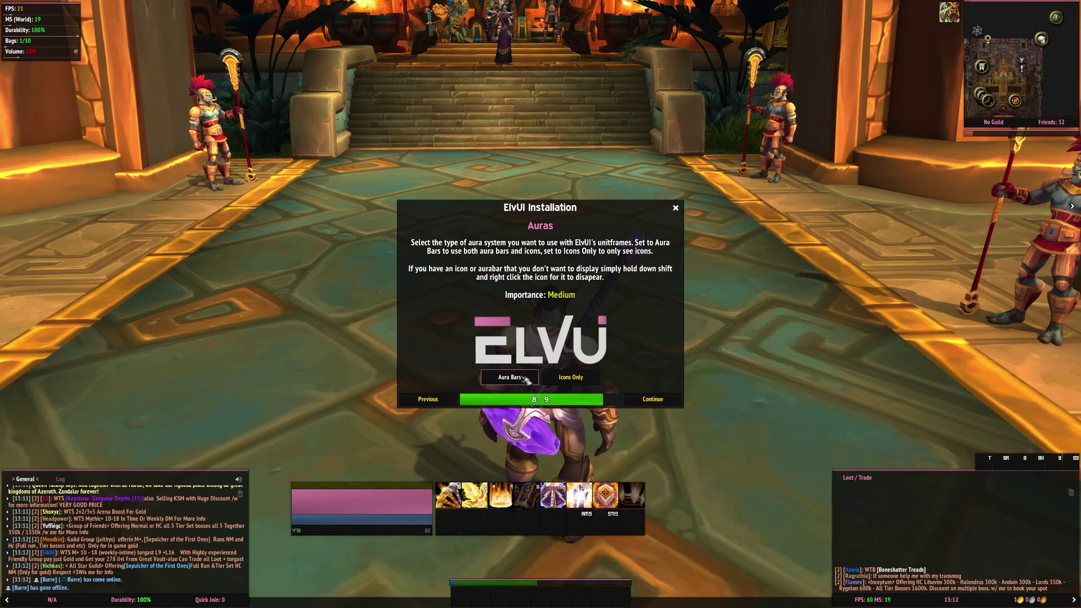
Set the unit frame auras to Icons Only and finish the ElvUI installation.
left_click(570, 376)
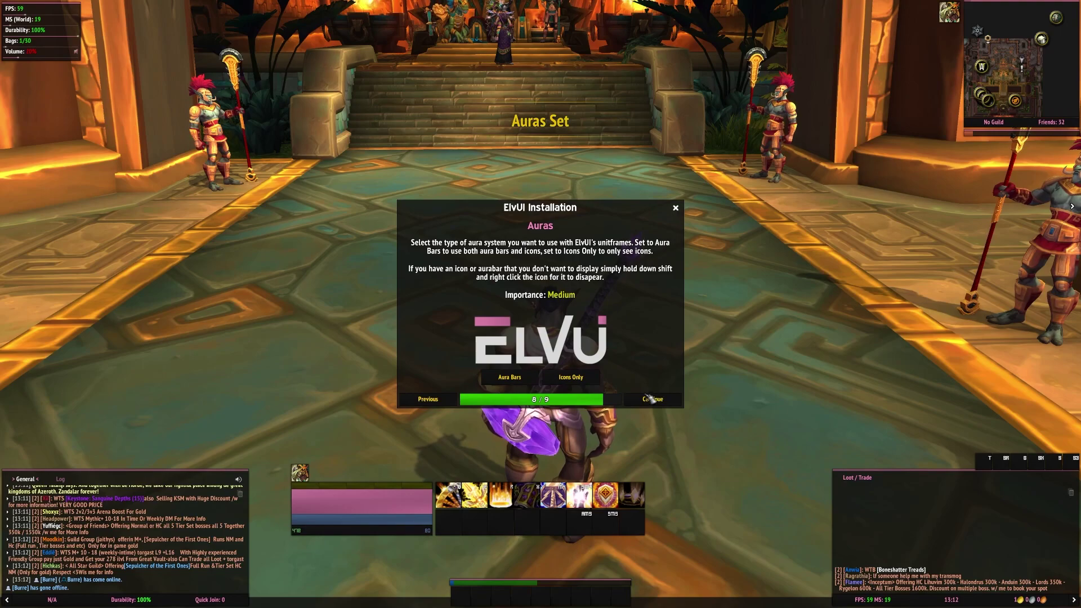
left_click(652, 398)
left_click(574, 367)
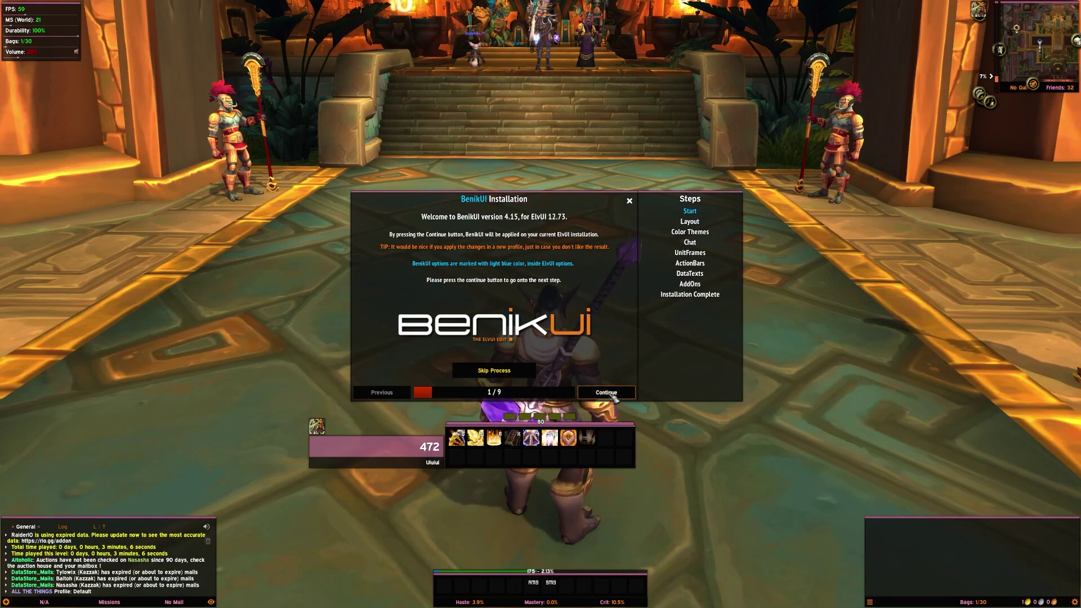
Begin the BenikUI installation, applying the v3 layout and the ElvUI color theme.
left_click(580, 393)
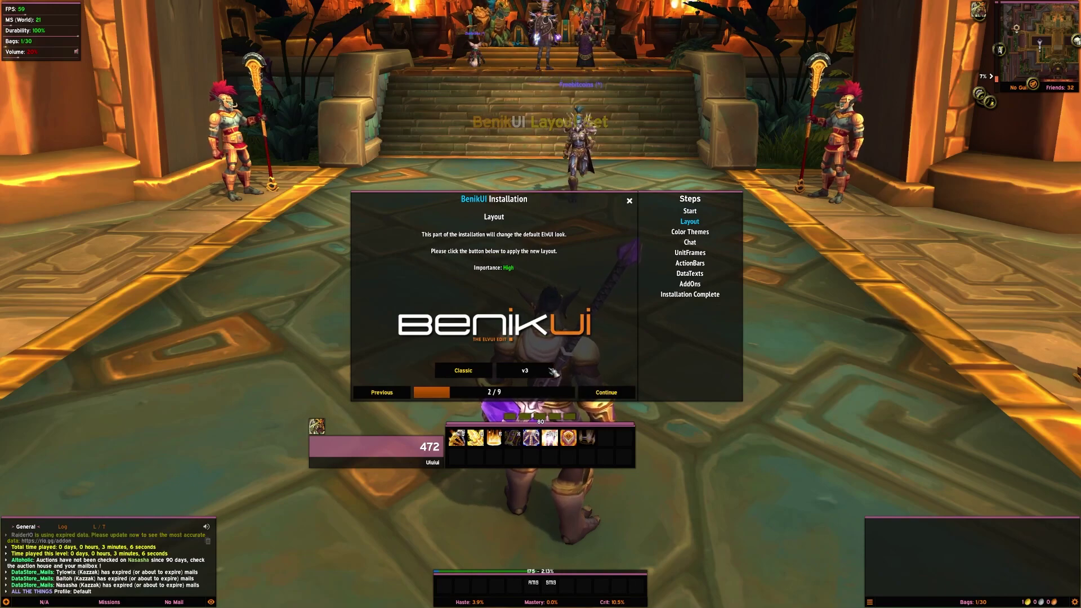
left_click(606, 393)
left_click(424, 369)
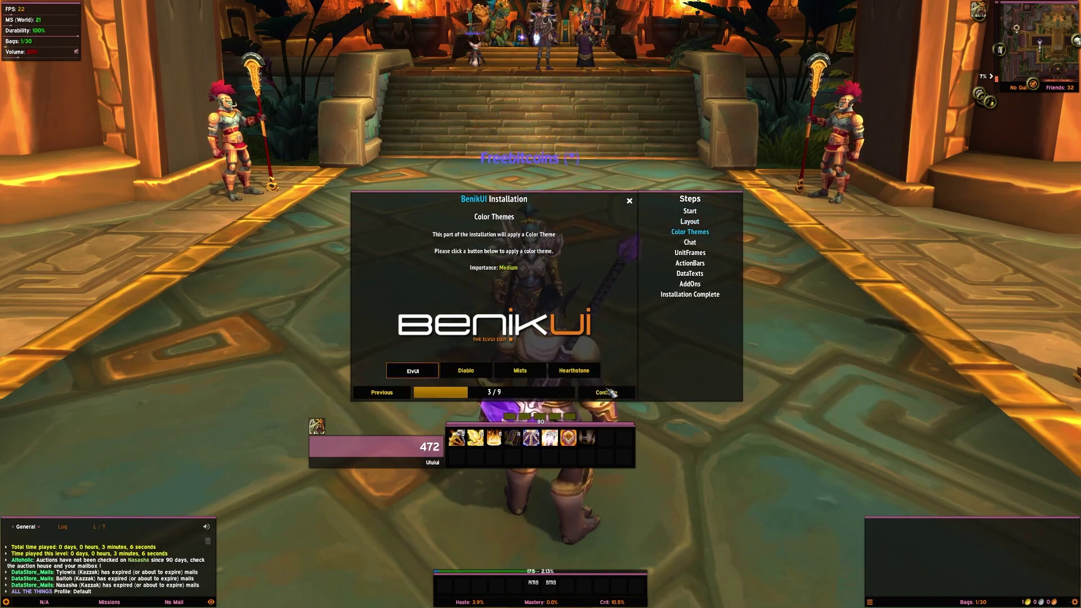
left_click(607, 392)
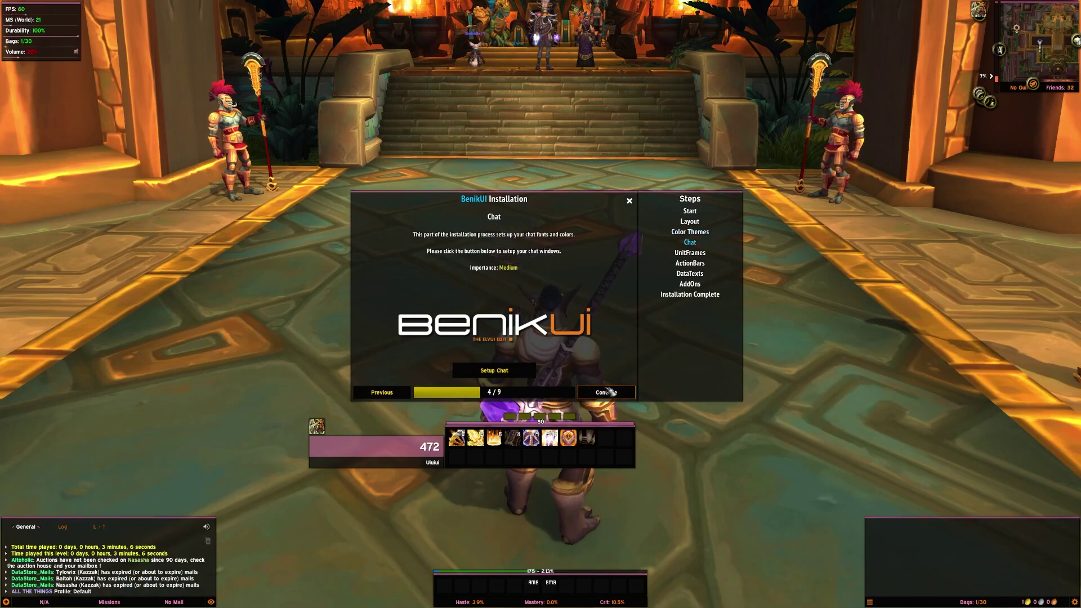
Set up the BenikUI chat windows, apply Unitframes v3 and proceed past the action bars page.
left_click(512, 372)
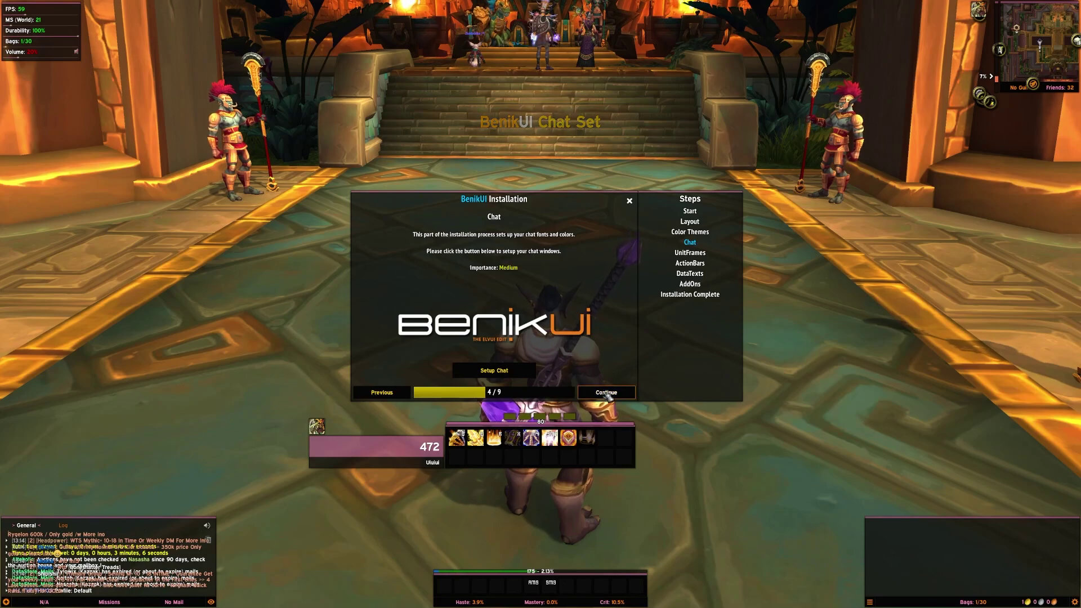
left_click(607, 392)
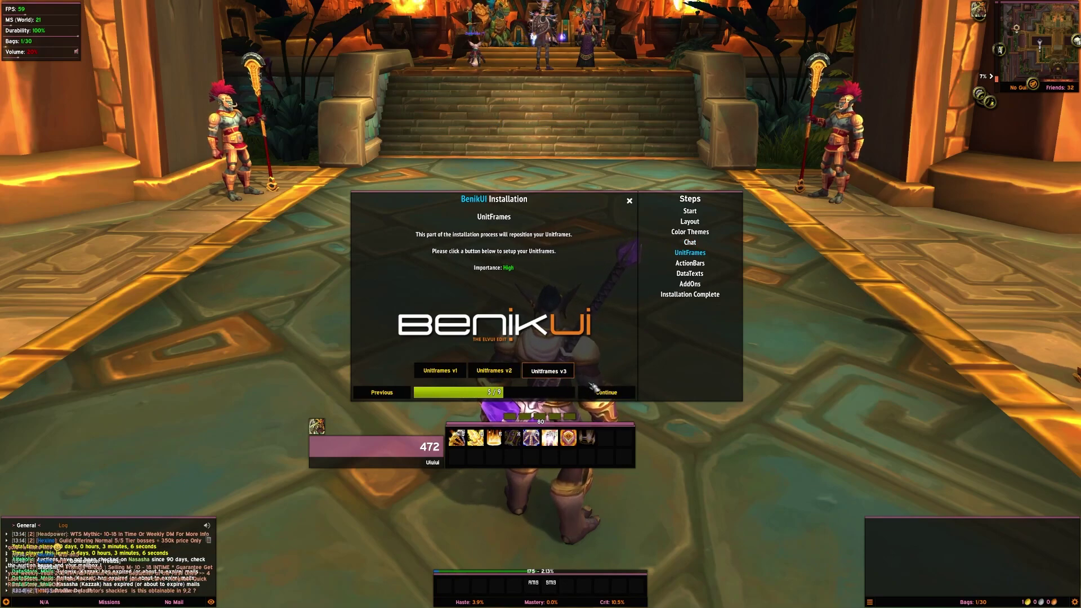
left_click(562, 377)
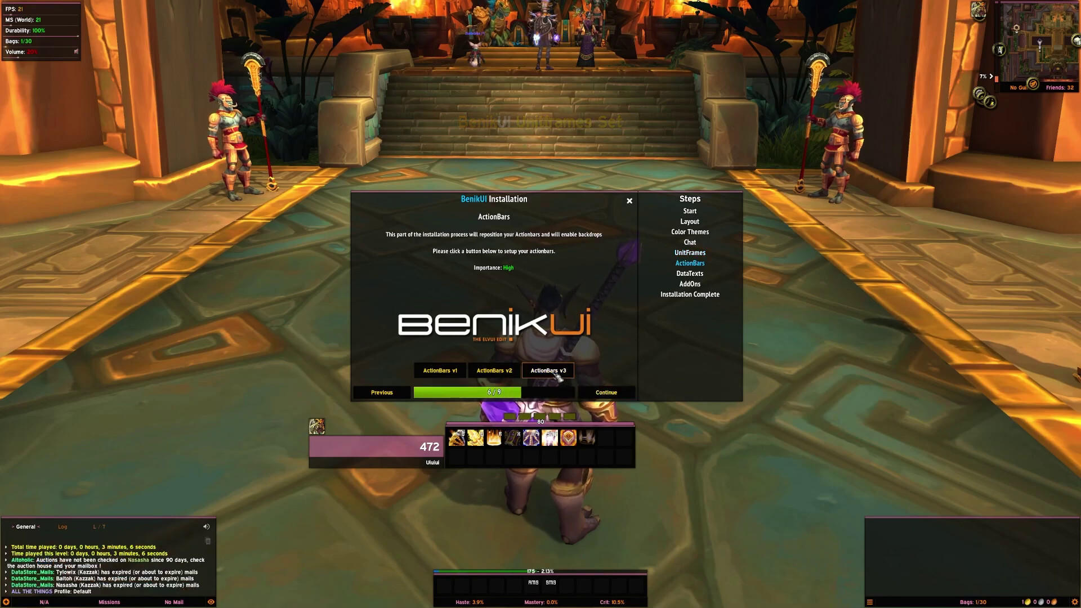
left_click(612, 393)
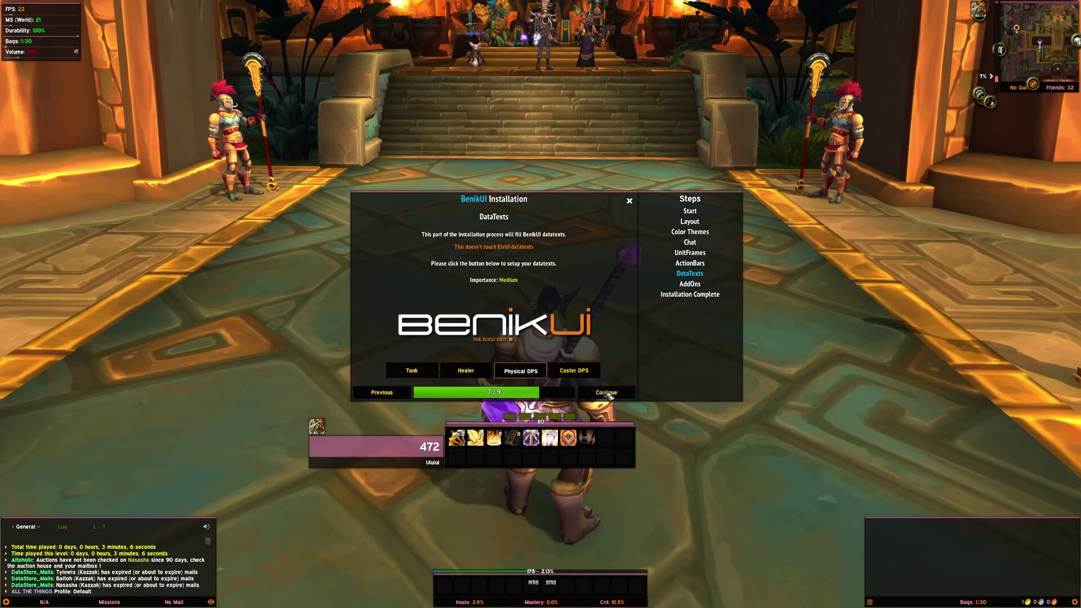
Fill the BenikUI datatexts with the Physical DPS preset and finish the BenikUI installation, leaving the addon profiles unapplied.
left_click(536, 373)
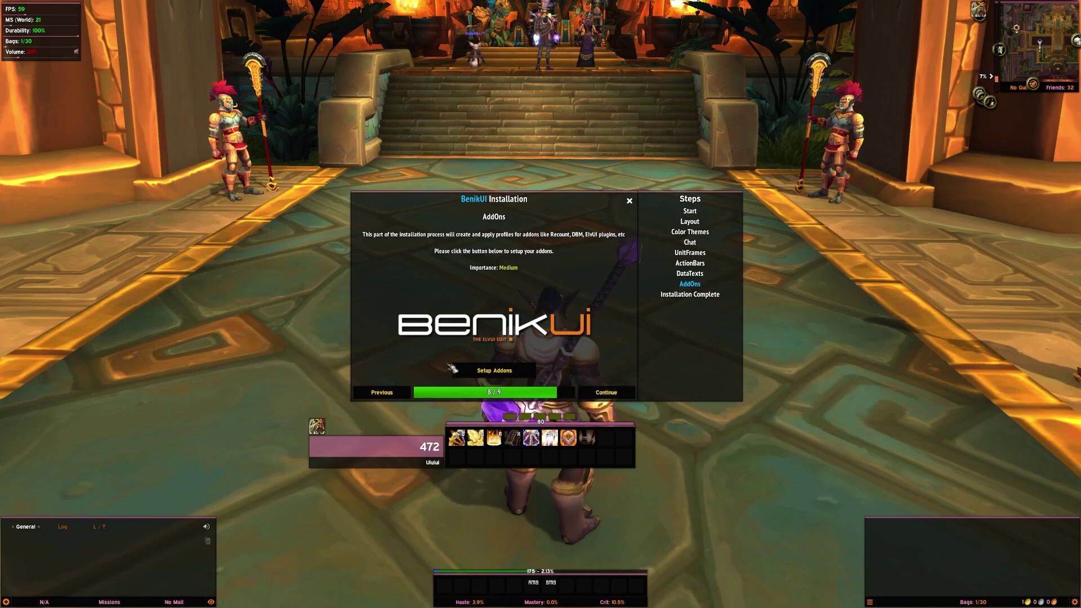
left_click(606, 393)
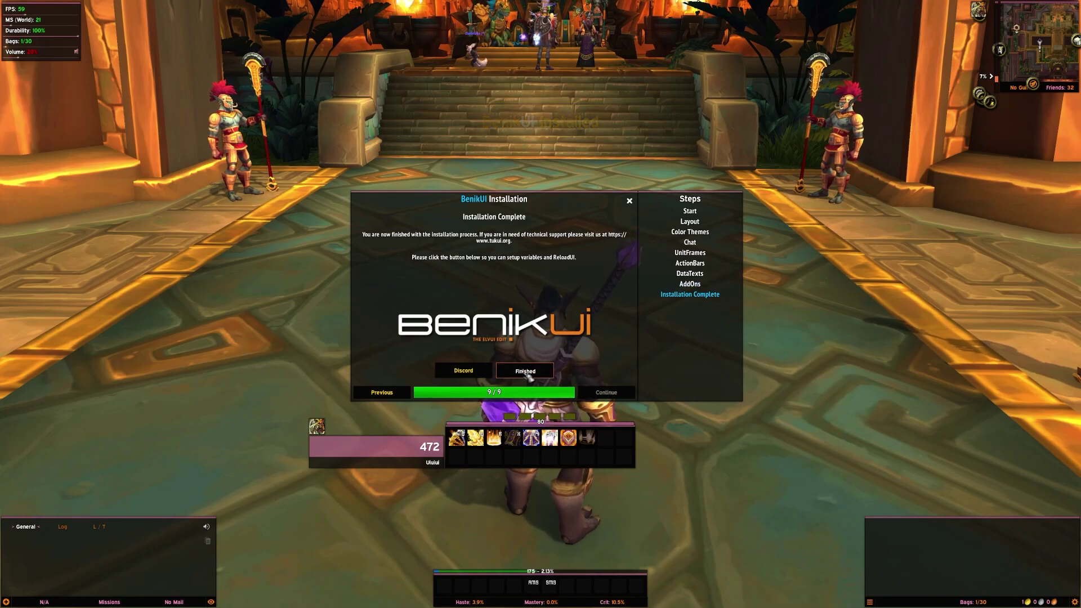
left_click(528, 375)
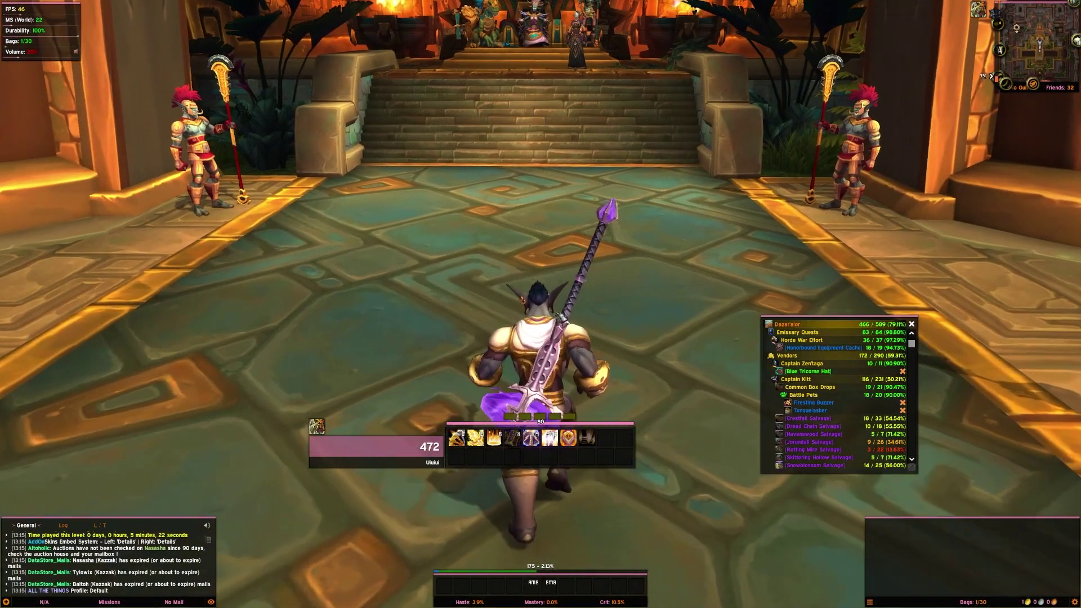
Close the Dazar'alor collection list and move the L / T chat tab into the empty panel opposite the main chat.
left_click(911, 324)
left_click_drag(866, 355, 563, 315)
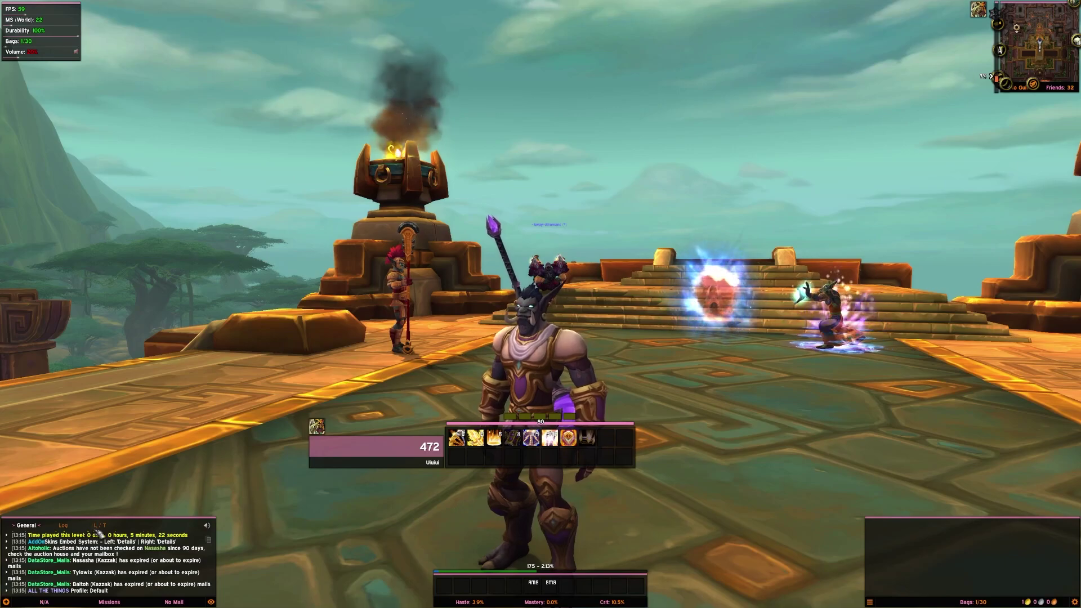
left_click_drag(111, 523, 35, 531)
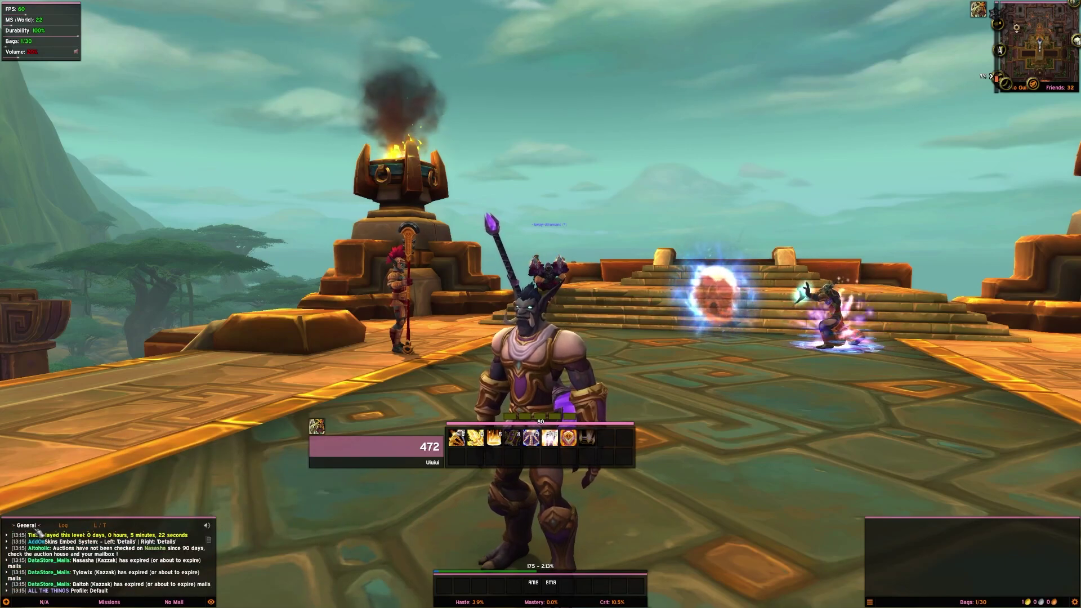
left_click(100, 525)
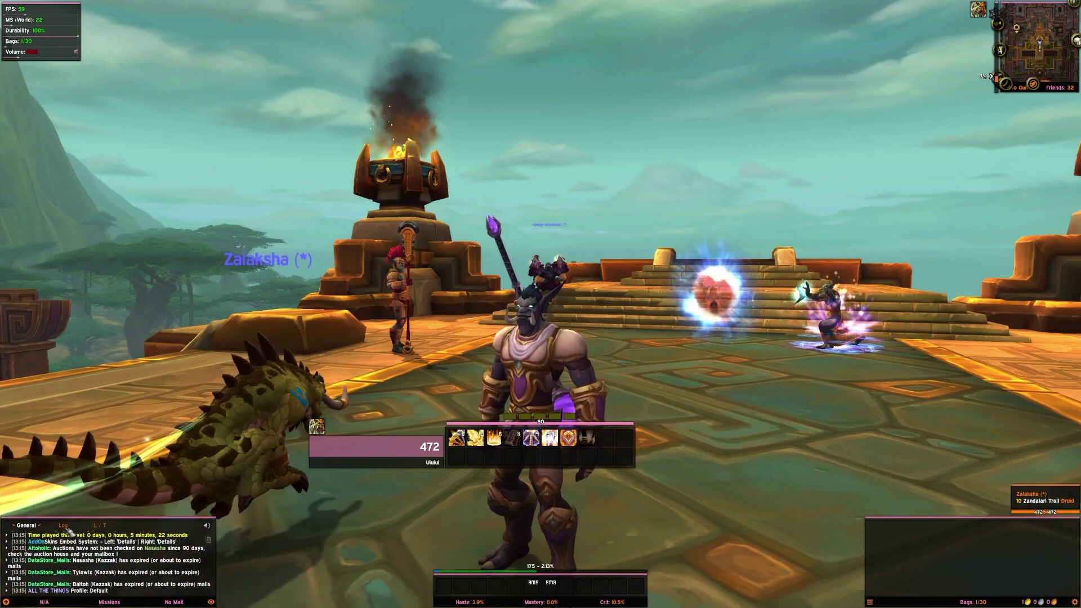
left_click_drag(103, 529, 927, 530)
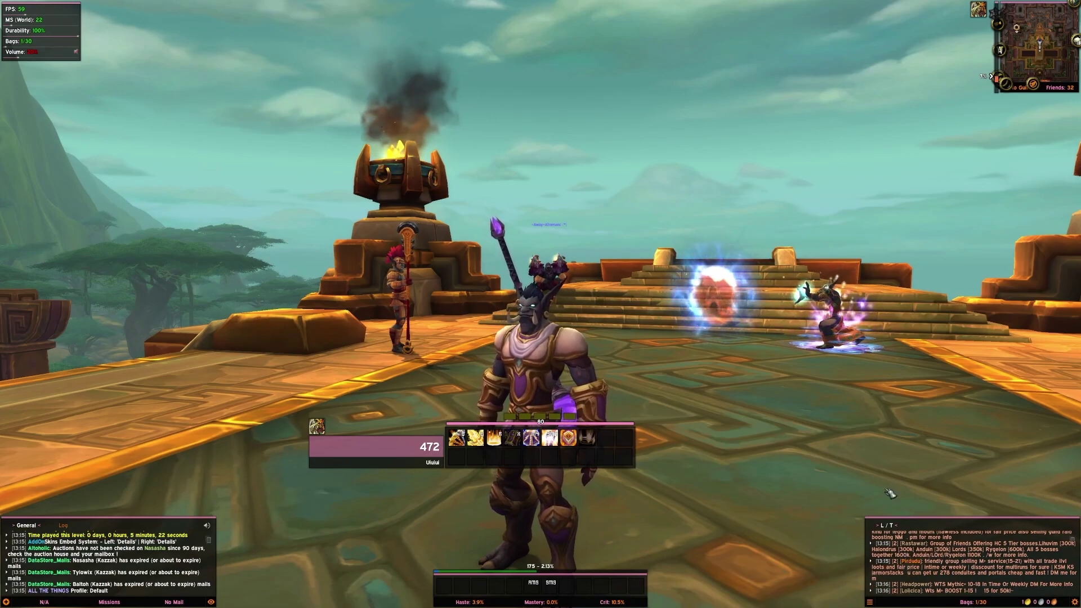
Bring up the ElvUI configuration with the chat command /ec and reposition its window.
right_click(717, 302)
left_click_drag(716, 301, 615, 331)
scroll(586, 261, "down", 4)
left_click_drag(605, 268, 648, 267)
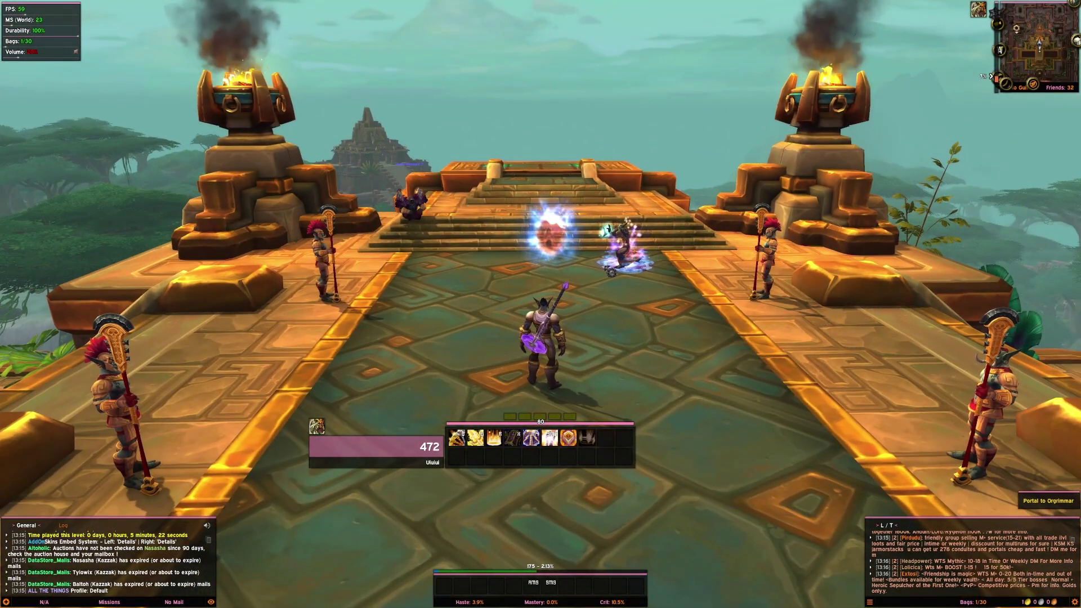
key("Return")
type("/ec")
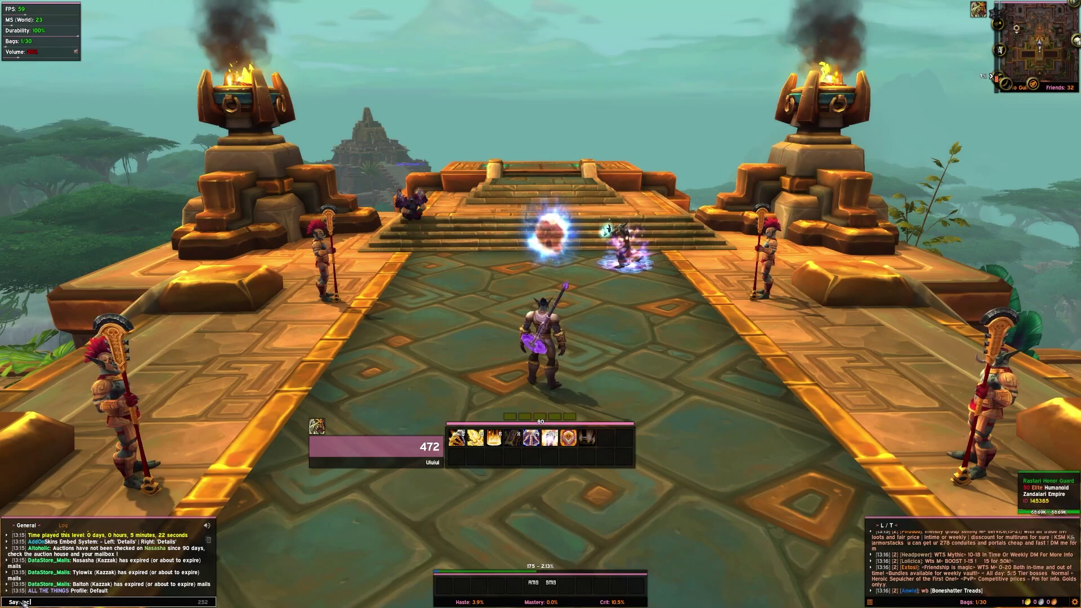
key("Return")
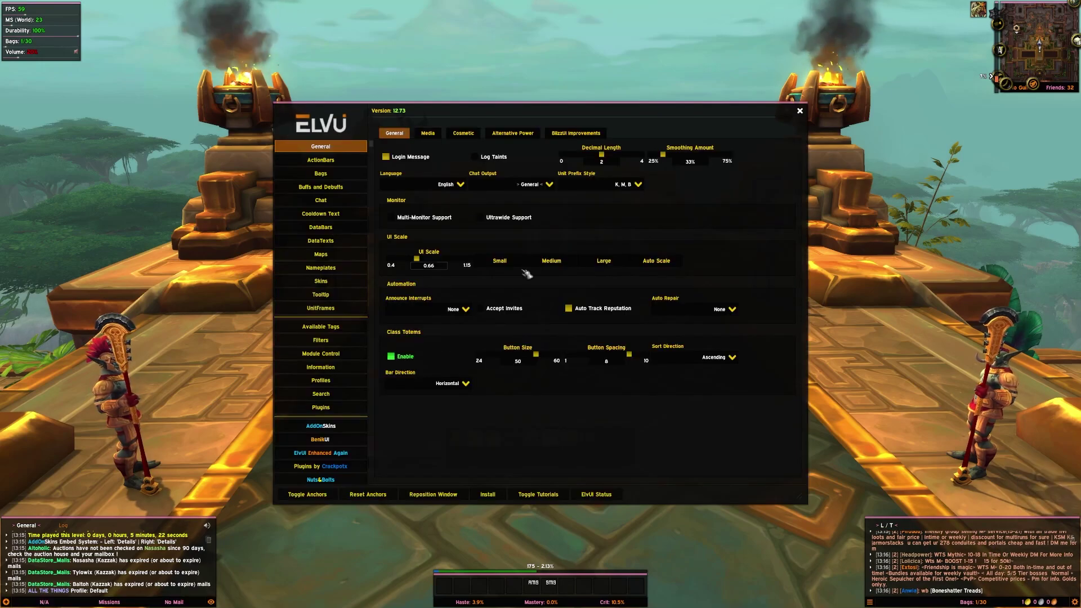
left_click_drag(522, 119, 562, 98)
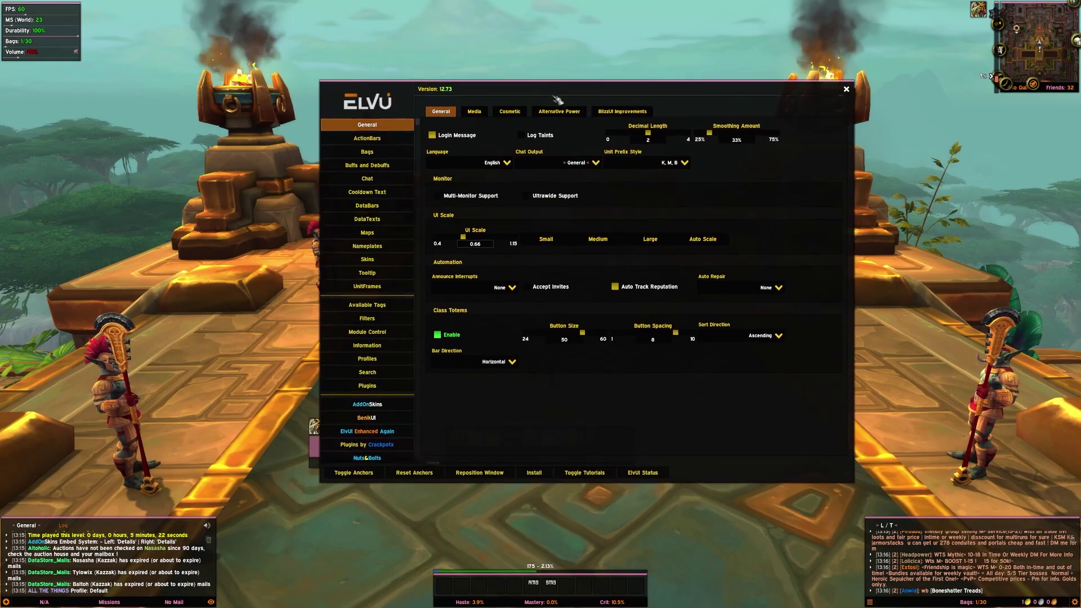
Look through the plugin settings pages for BenikUI, ElvUI Enhanced Again, Plugins by Crackpotx, Nuts&Bolts and AddOnSkins.
scroll(394, 417, "down", 1)
scroll(361, 400, "up", 1)
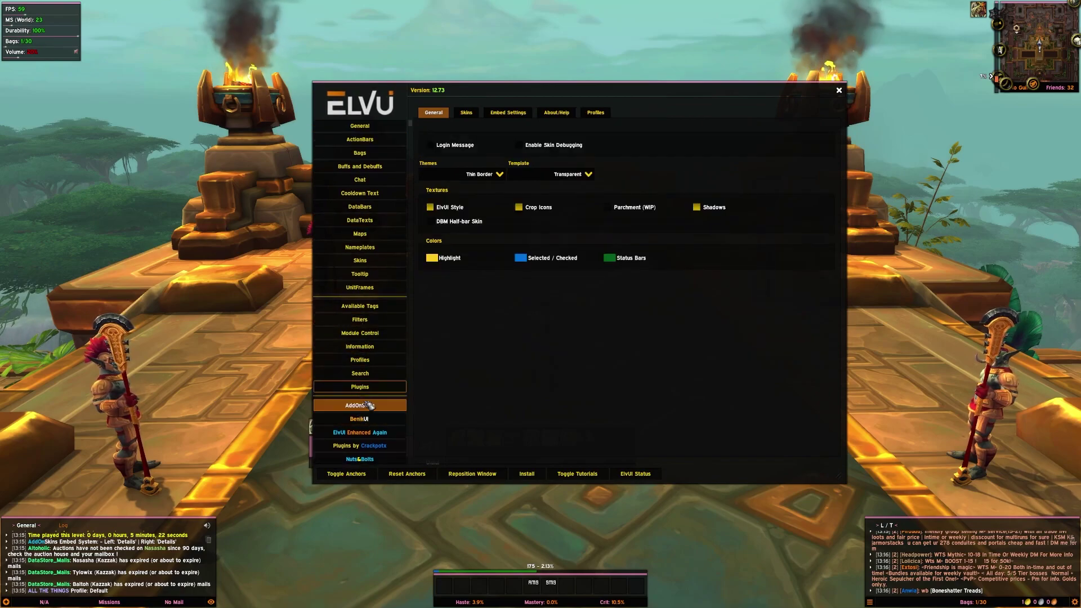
left_click(372, 419)
left_click(372, 433)
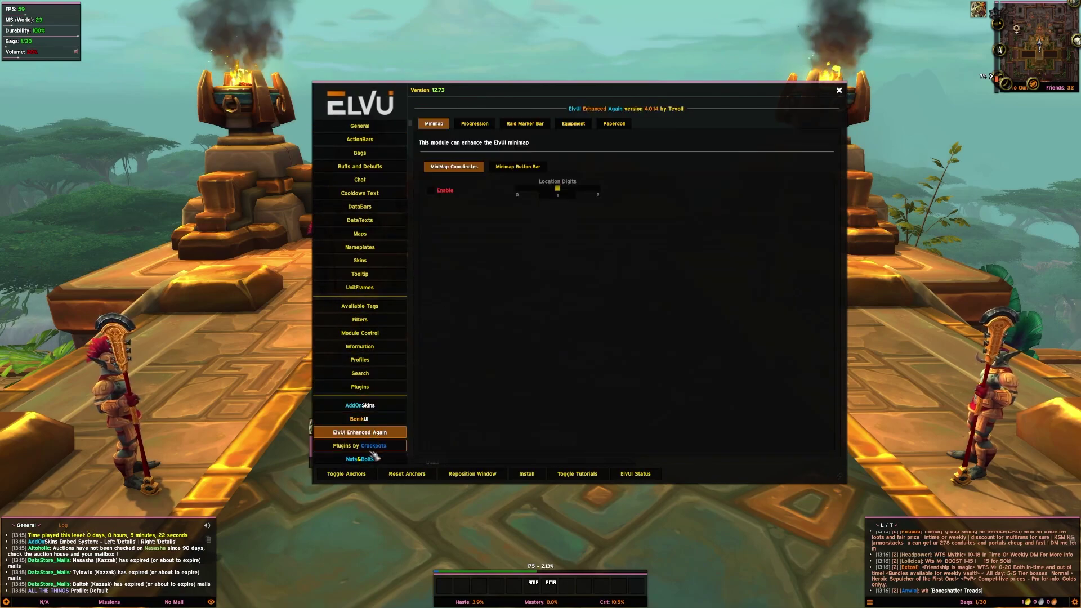
left_click(372, 445)
left_click(383, 458)
scroll(384, 462, "down", 1)
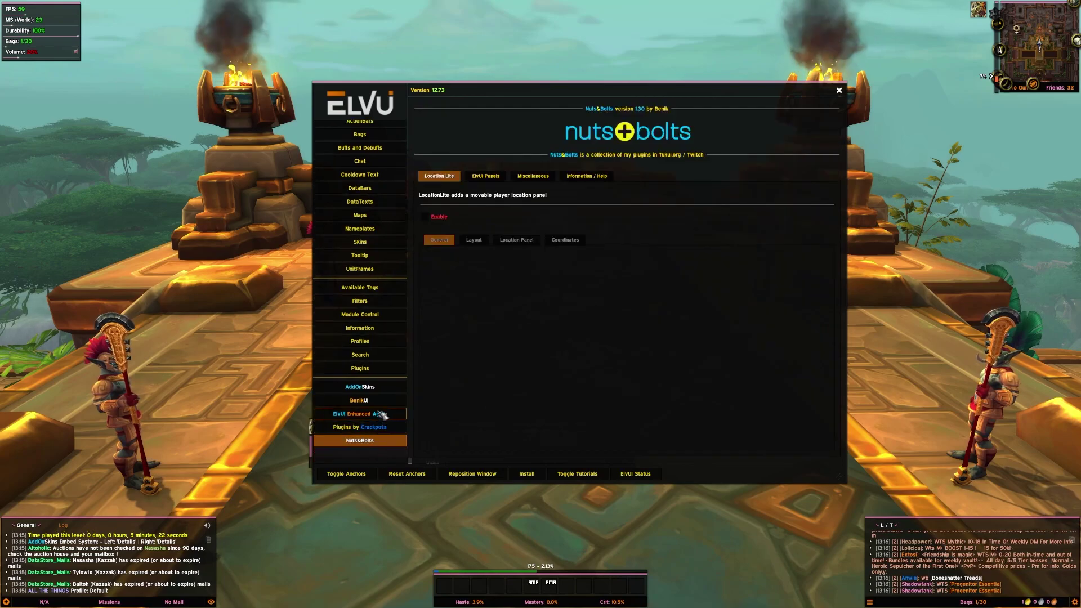
left_click(376, 413)
scroll(376, 405, "up", 1)
left_click(376, 406)
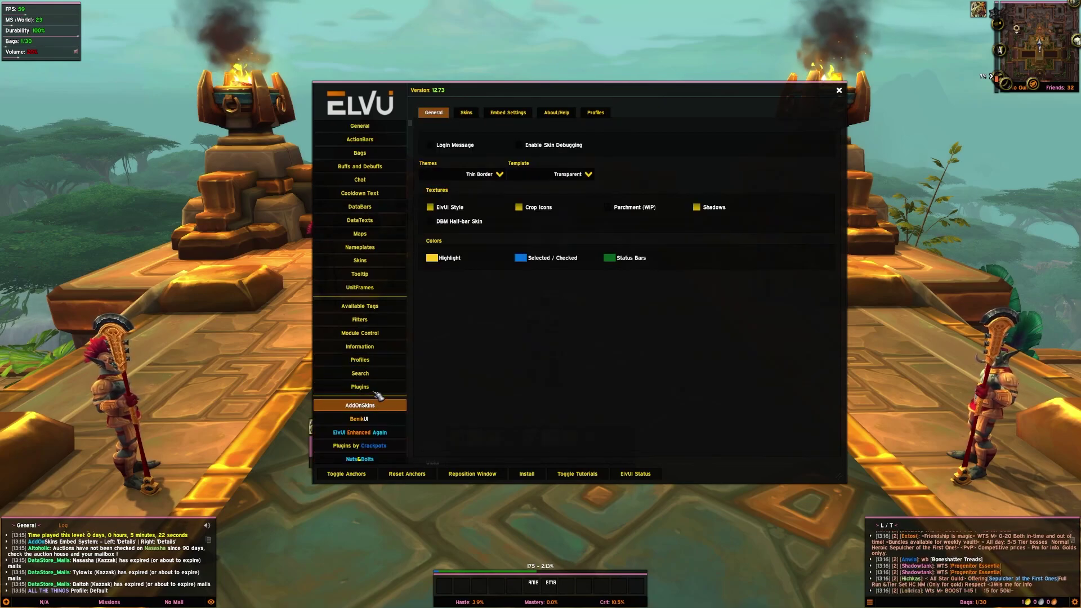
Go to the ElvUI profile settings and view the empty profile import window, closing it without importing.
left_click(373, 364)
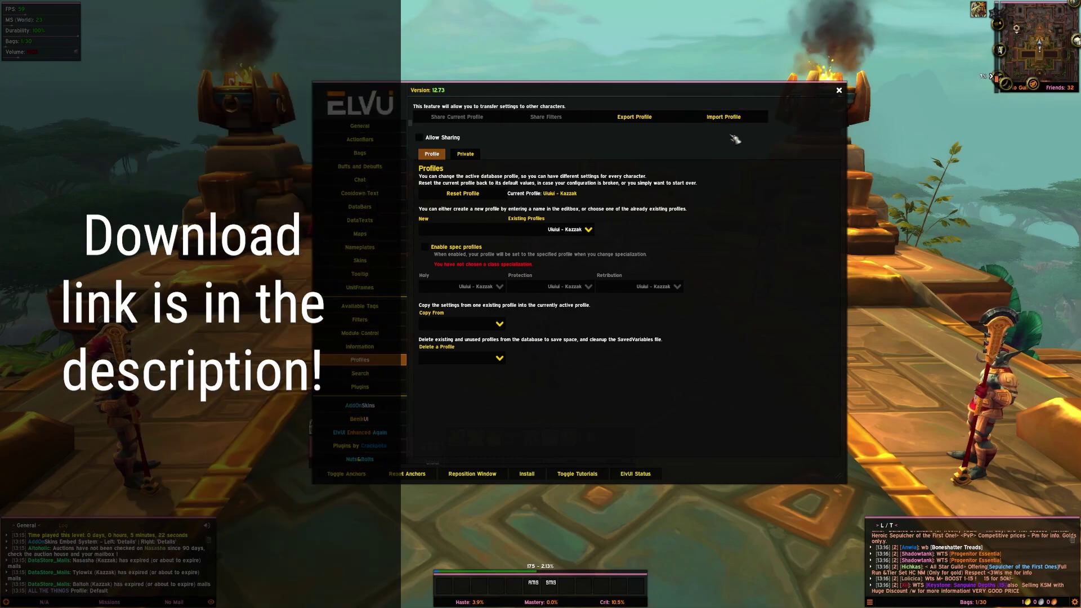
left_click(732, 121)
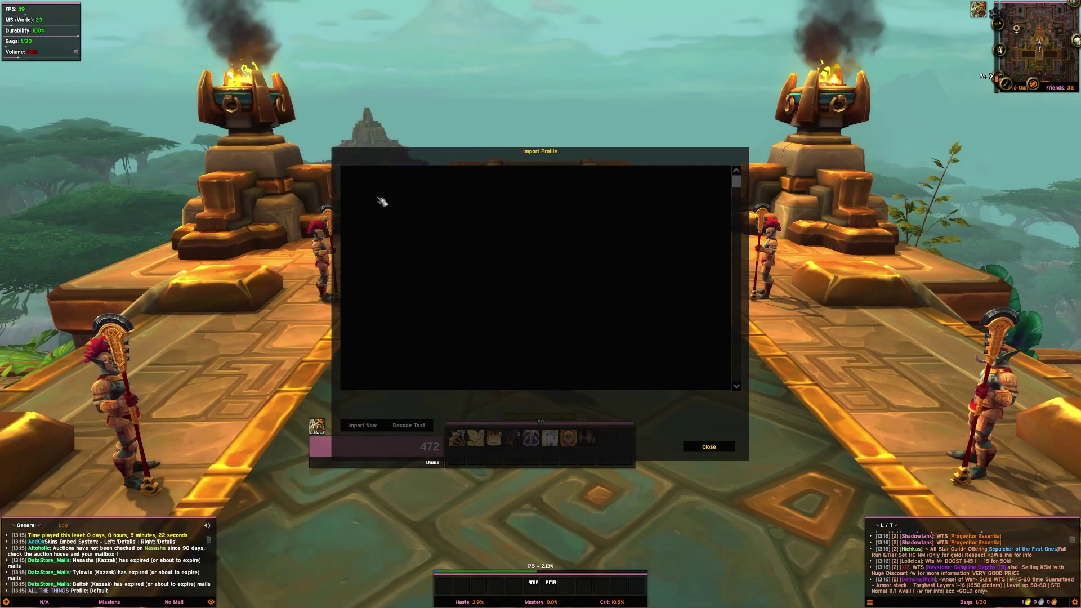
left_click(708, 447)
Switch the active ElvUI profile to the existing Tworc - Kazzak profile and close the configuration.
left_click(589, 230)
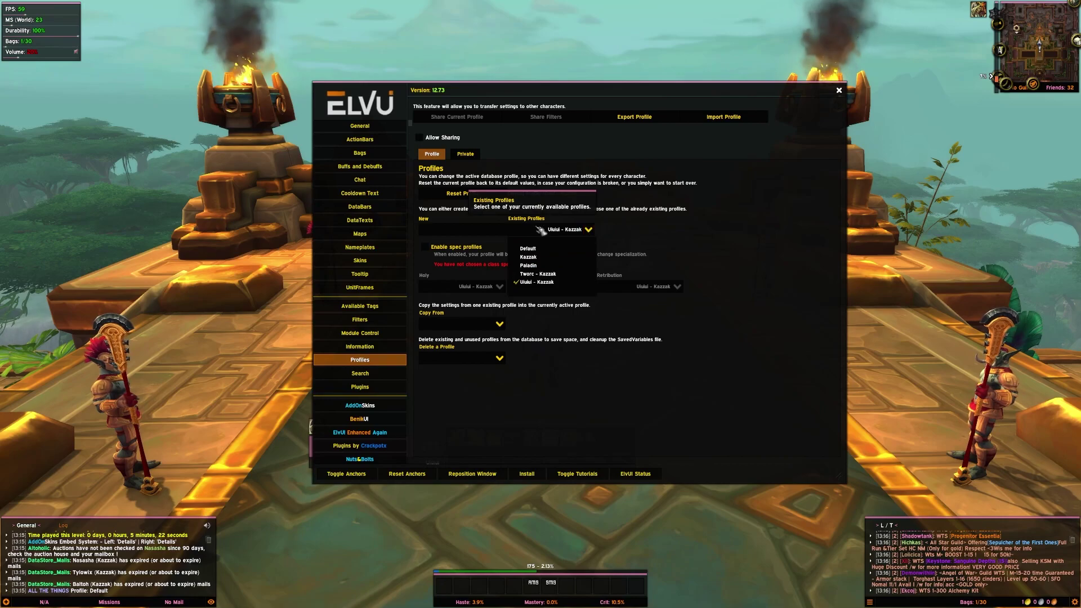
left_click(557, 274)
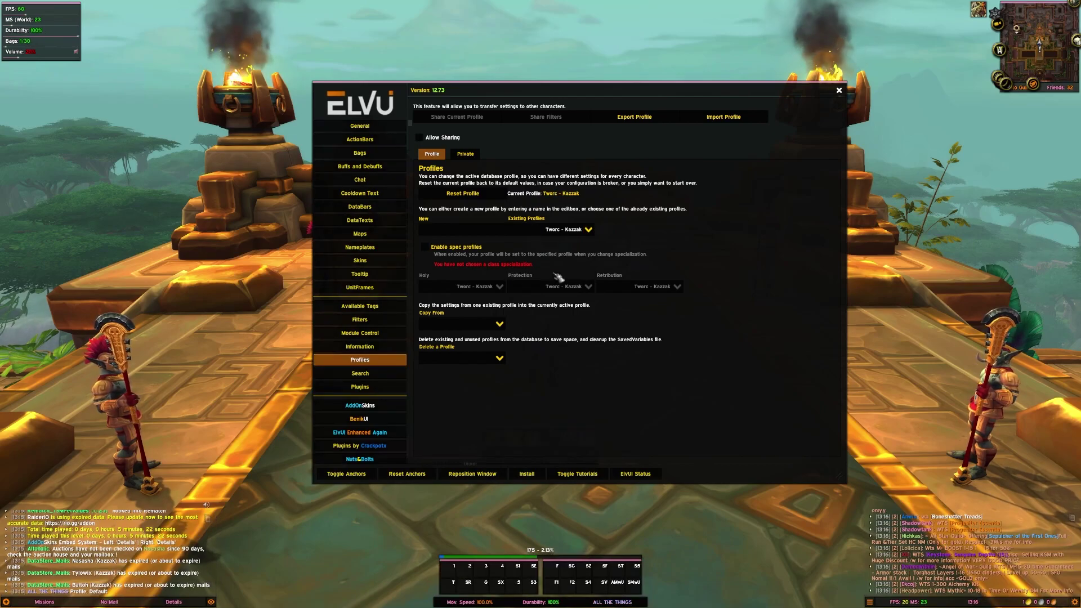
left_click(839, 90)
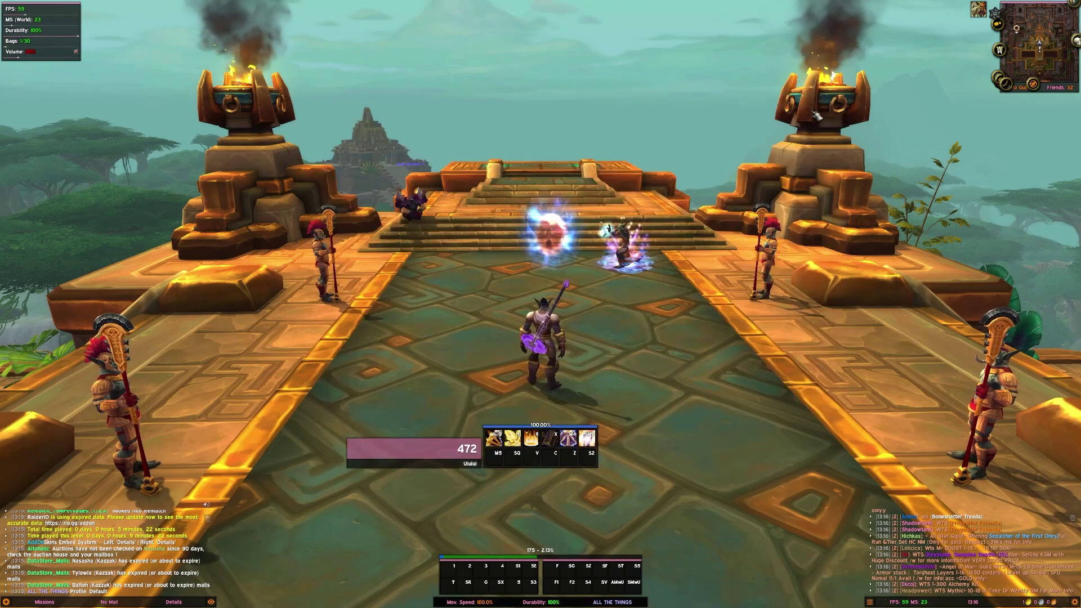
key("w")
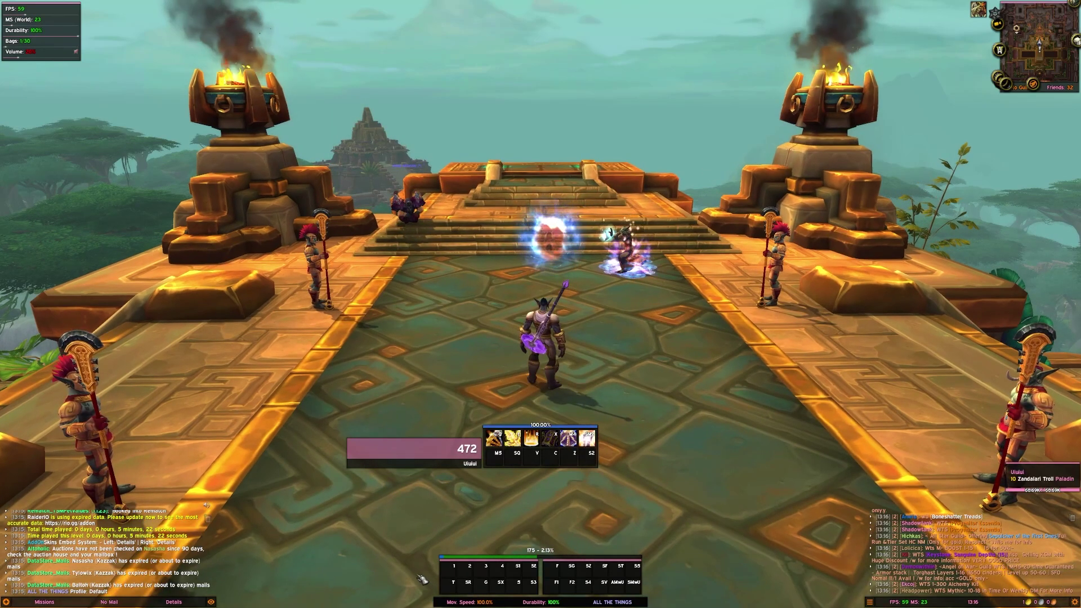
key("w")
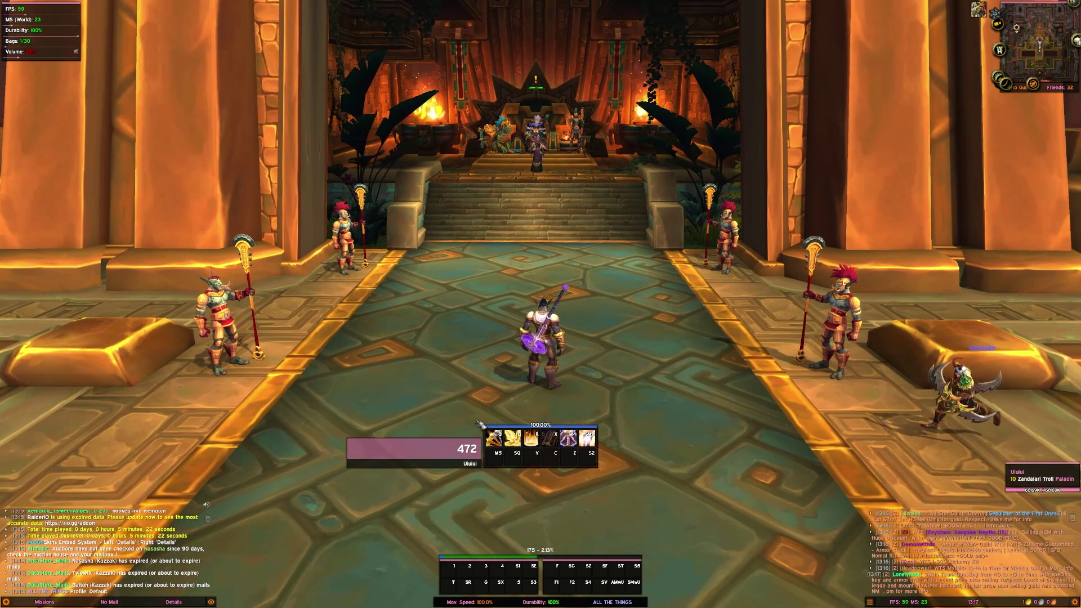
left_click_drag(565, 347, 248, 347)
key("w")
key("w")
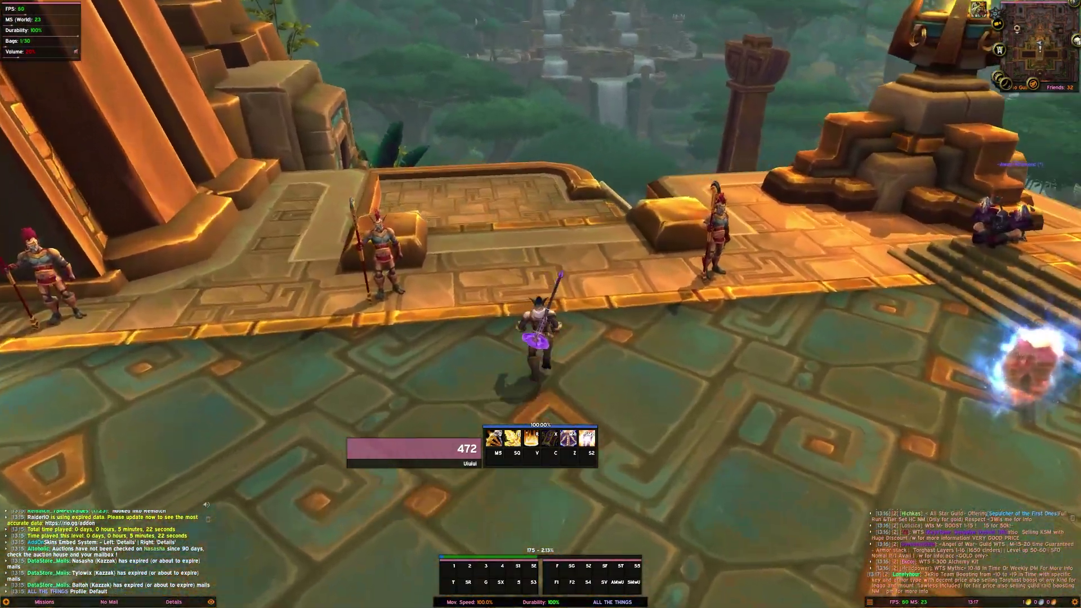
key("w")
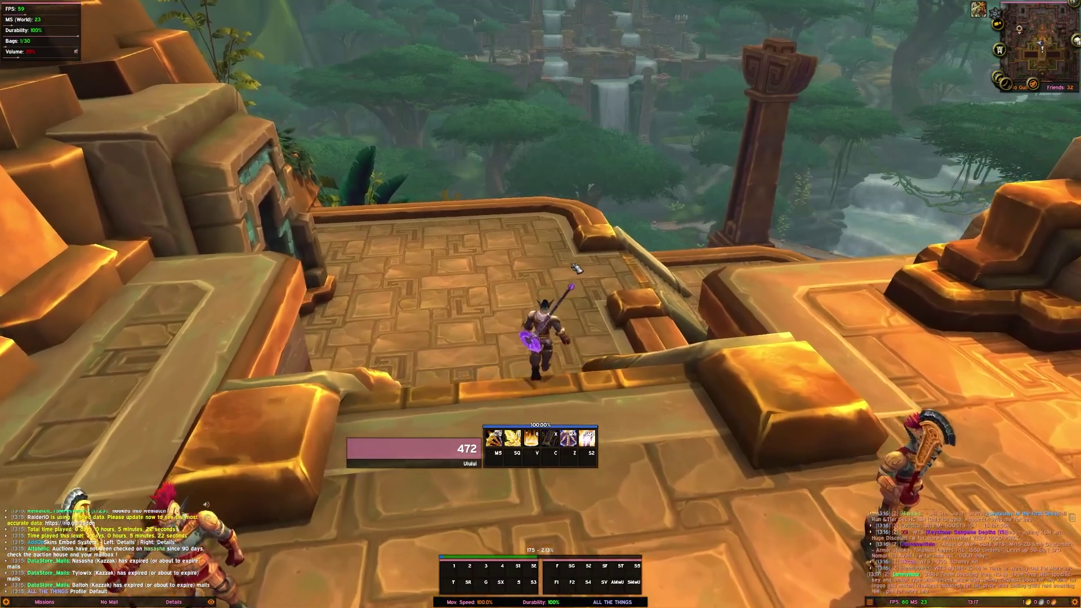
key("d")
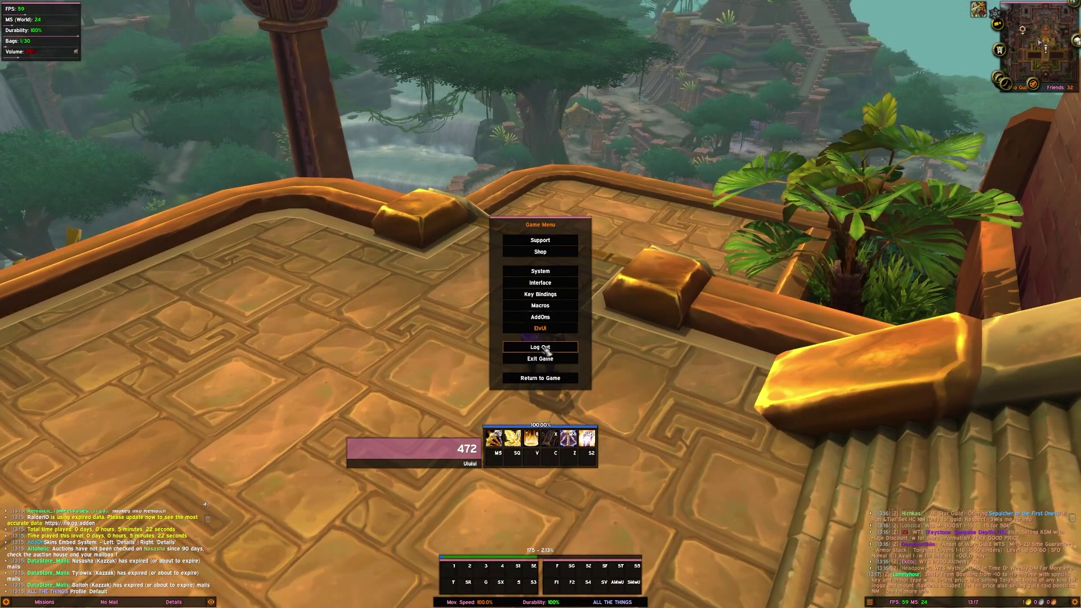
Log the character out and, once back in the game world, close the Dazar'alor collection list.
left_click(545, 348)
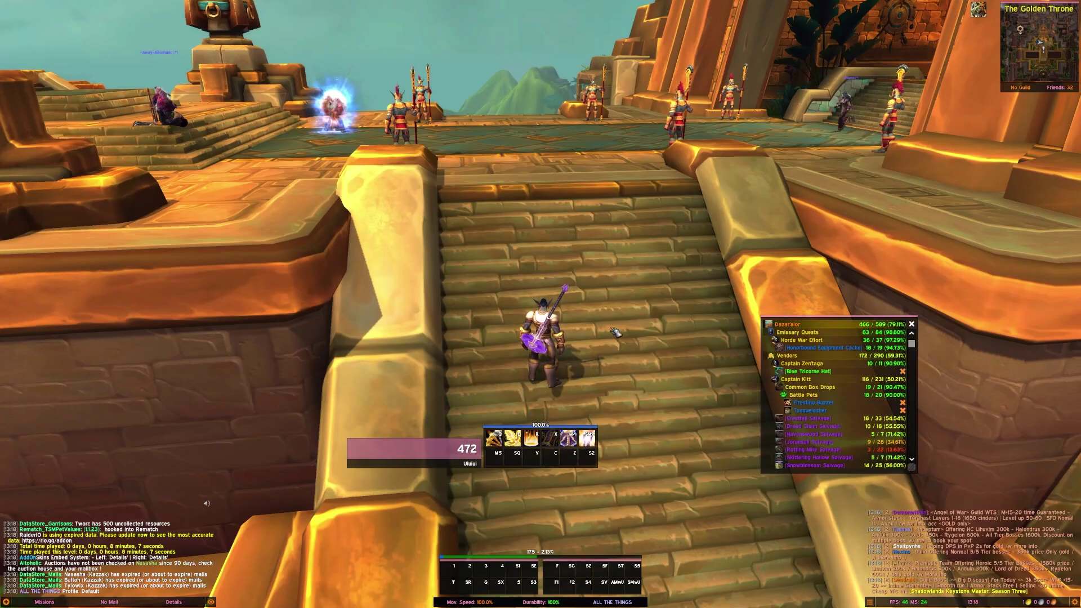
key("w")
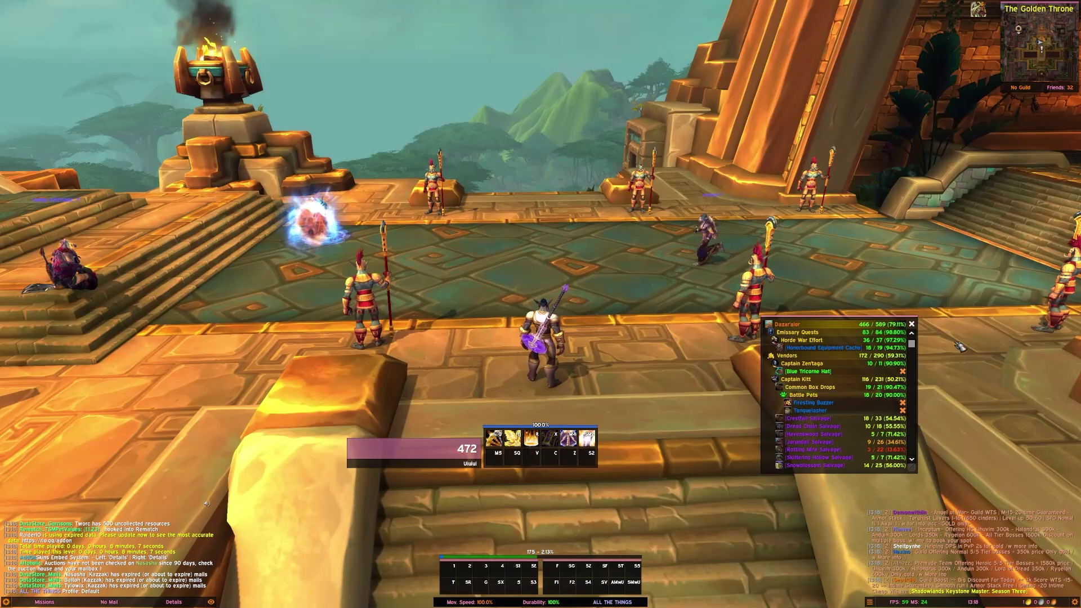
left_click(912, 324)
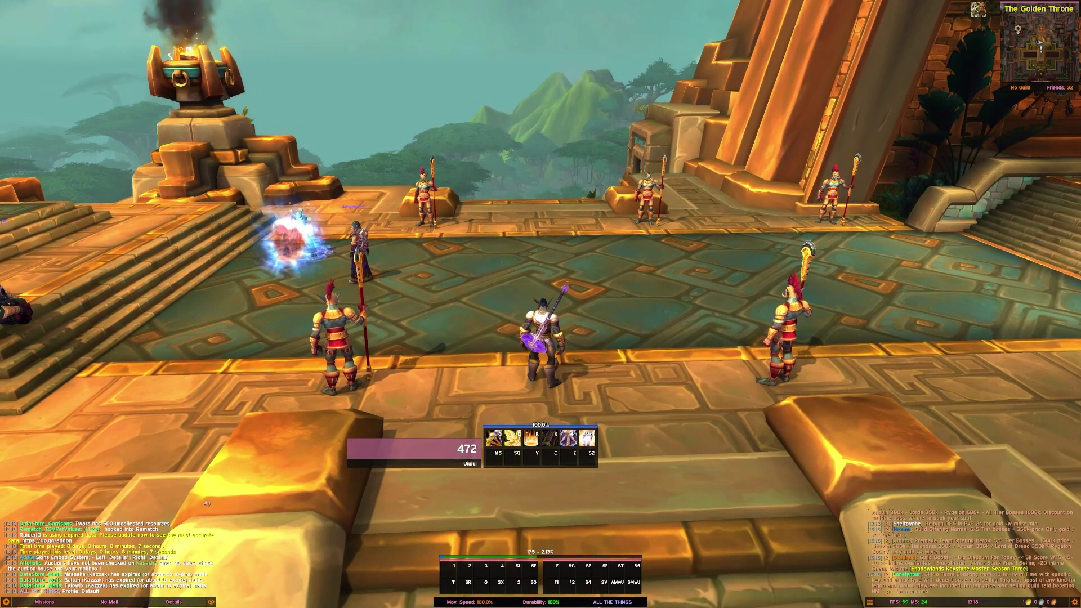
Reopen the ElvUI configuration with the chat command /ec.
key("w")
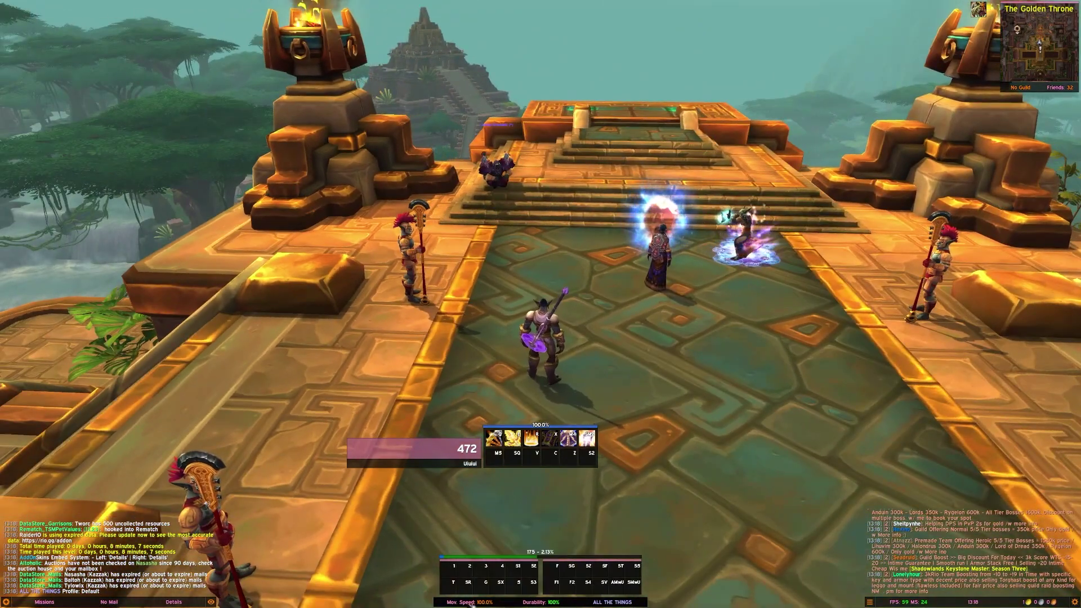
key("w")
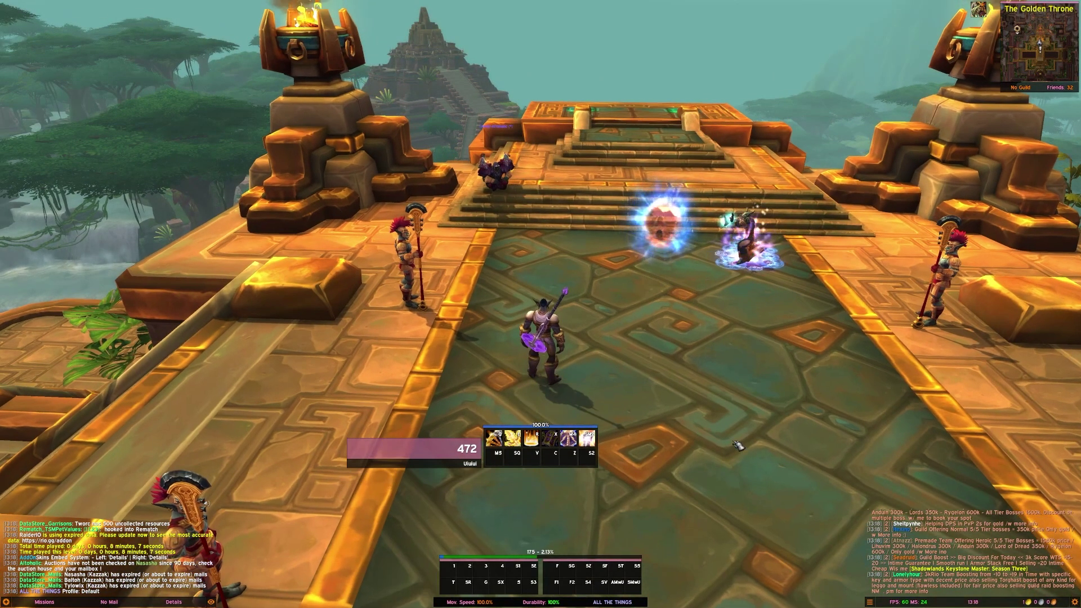
key("Return")
type("/ec")
key("Return")
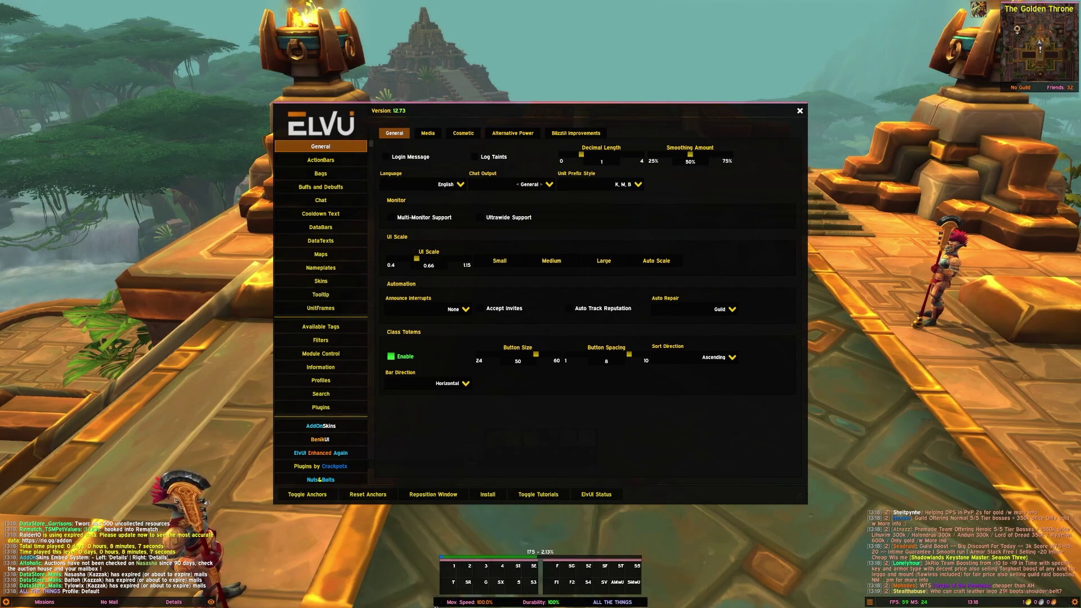
Reposition the ElvUI configuration window and view the DataBars settings.
left_click_drag(504, 110, 548, 76)
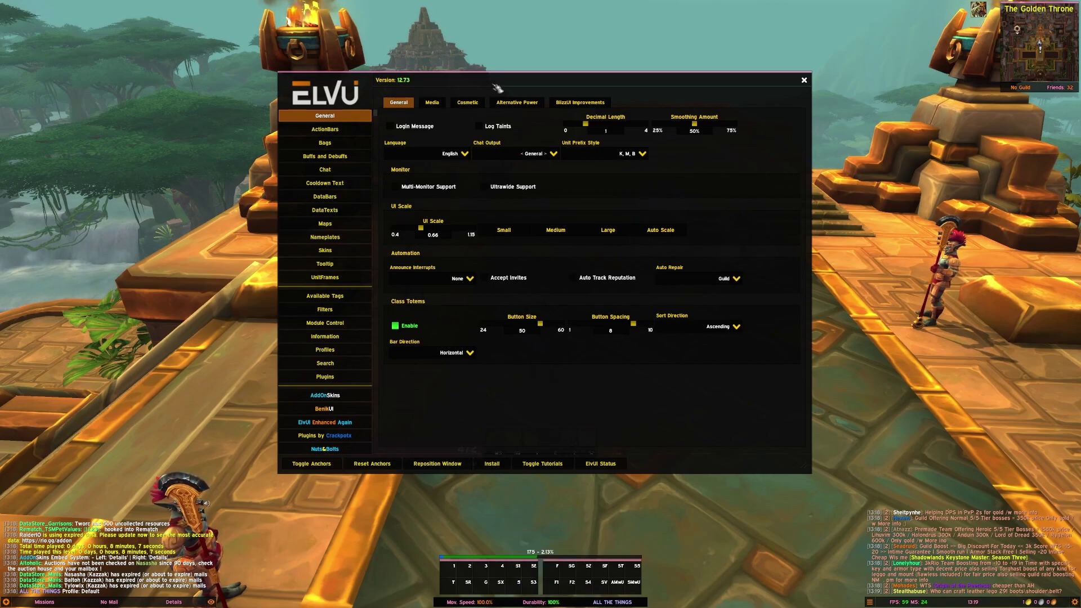
left_click_drag(497, 87, 467, 103)
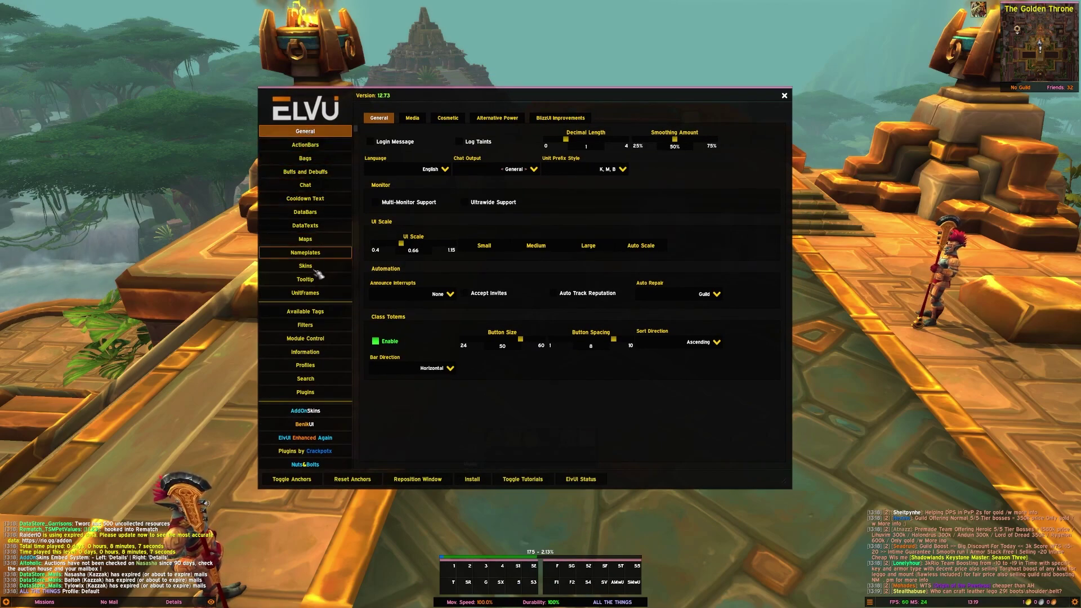
left_click(316, 277)
left_click(324, 215)
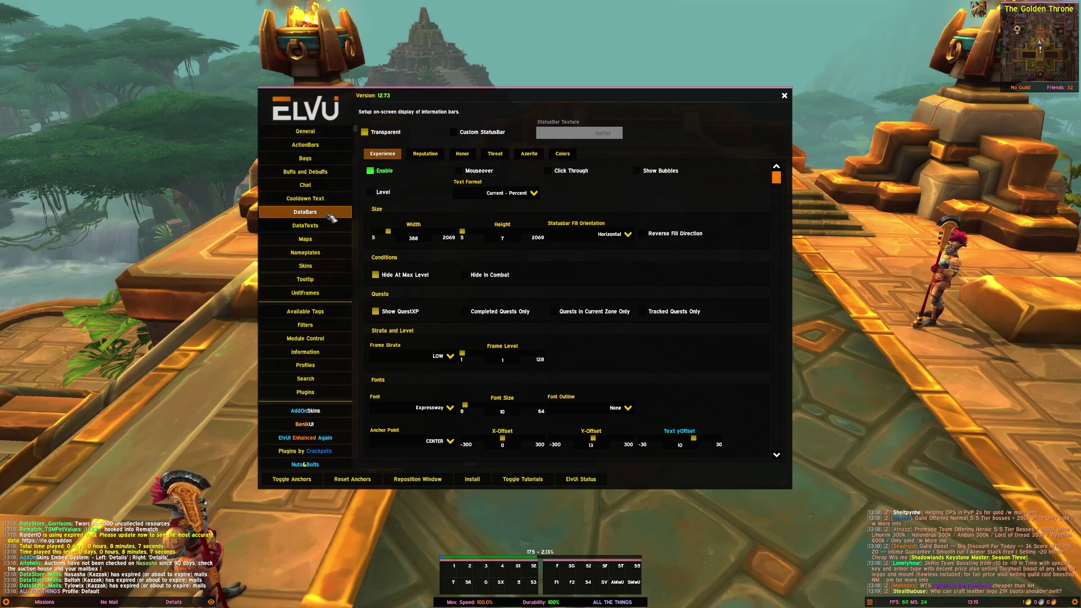
Open the DataTexts settings of the BenikUI Middle Panel and set the panel's width to 388.
left_click(328, 227)
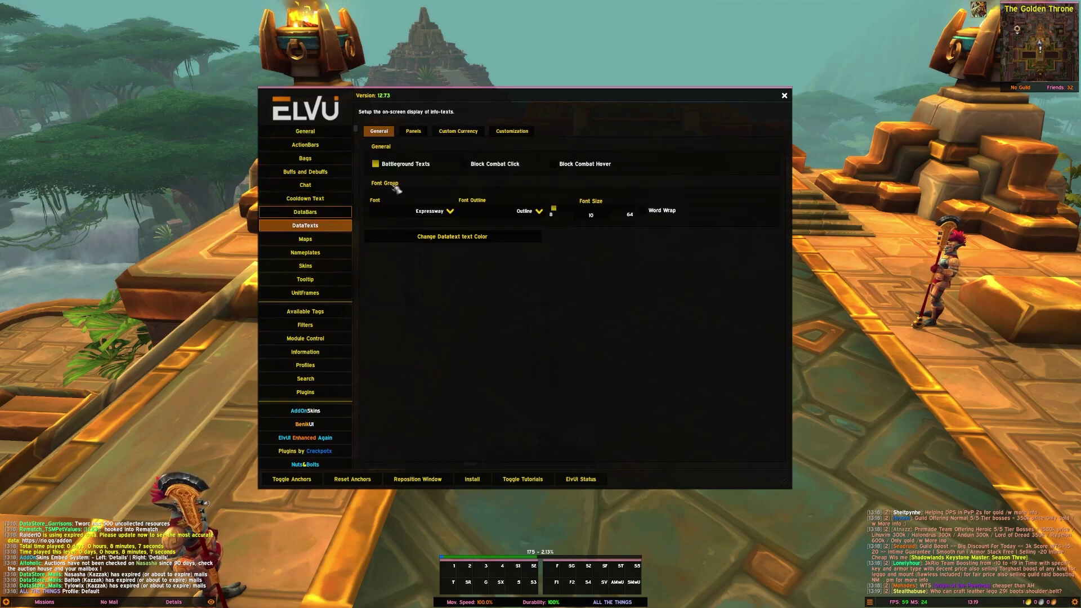
left_click(415, 132)
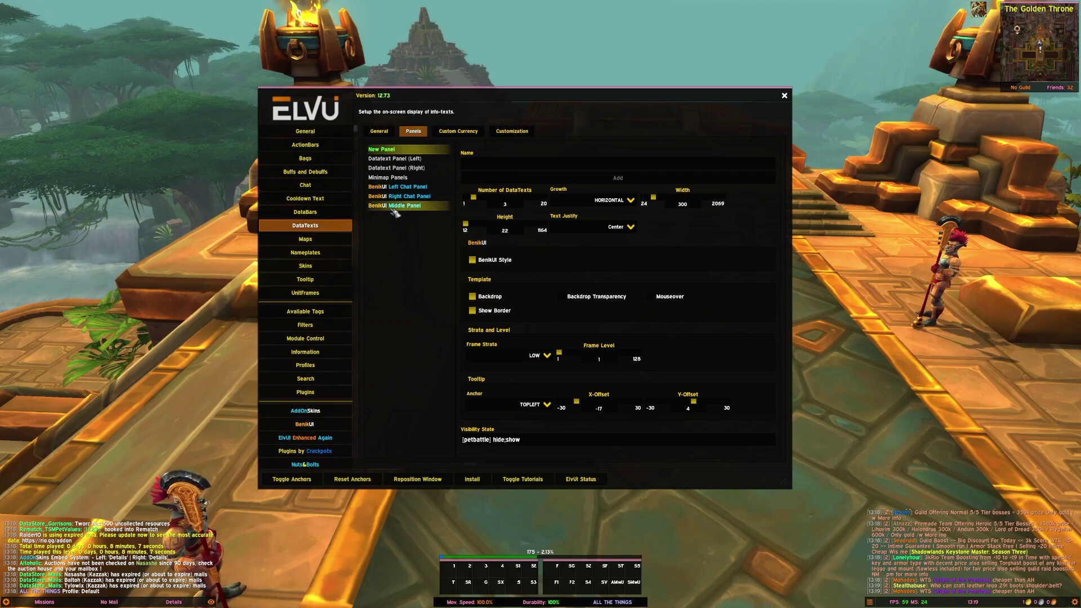
left_click(405, 208)
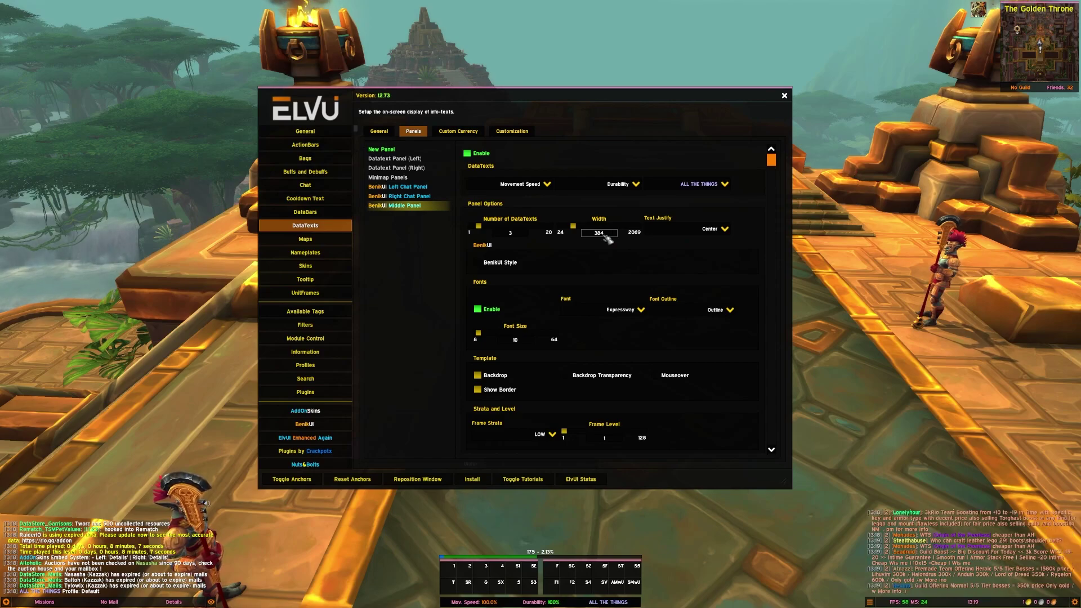
key("w")
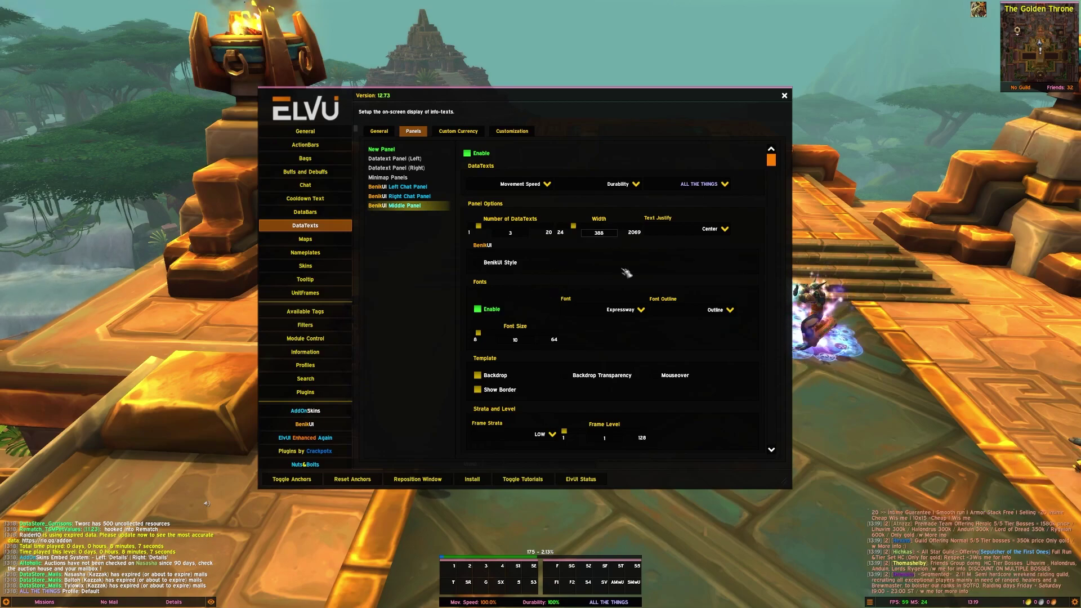
scroll(625, 263, "down", 1)
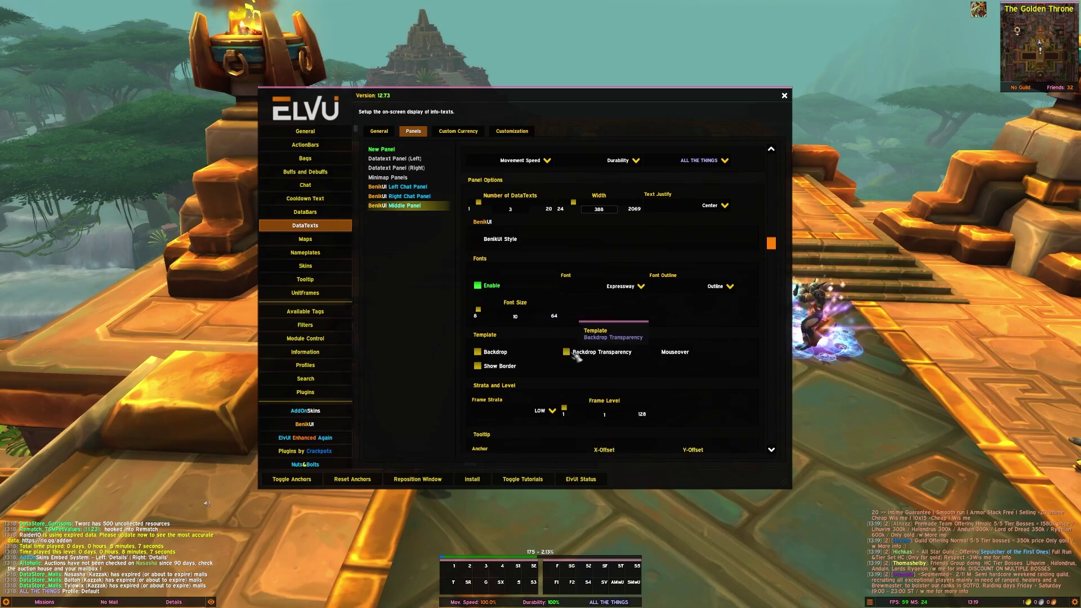
mouse_move(548, 602)
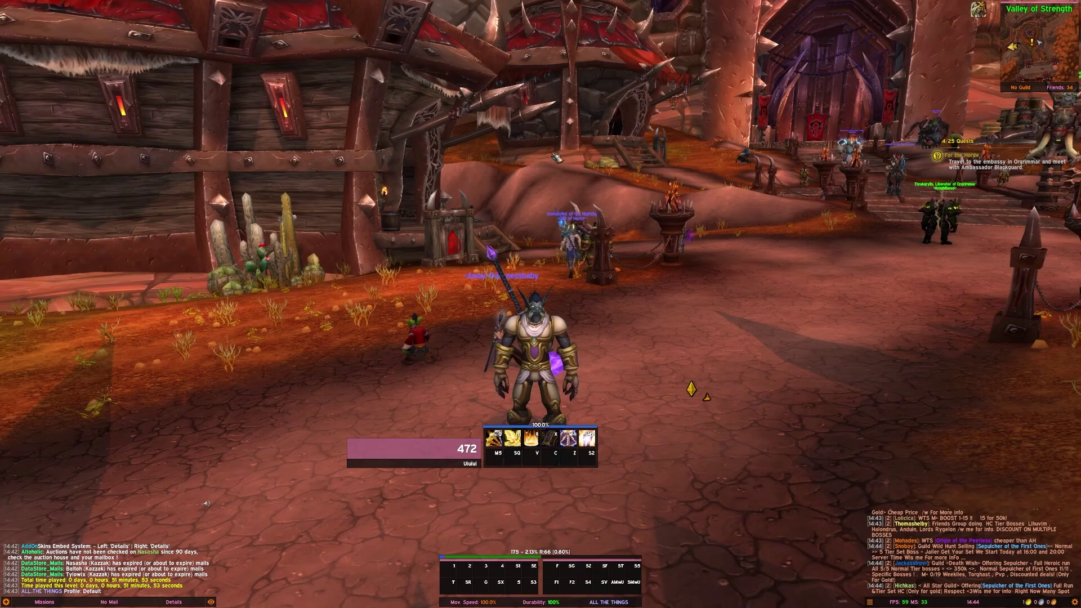
right_click(574, 196)
scroll(575, 196, "down", 1)
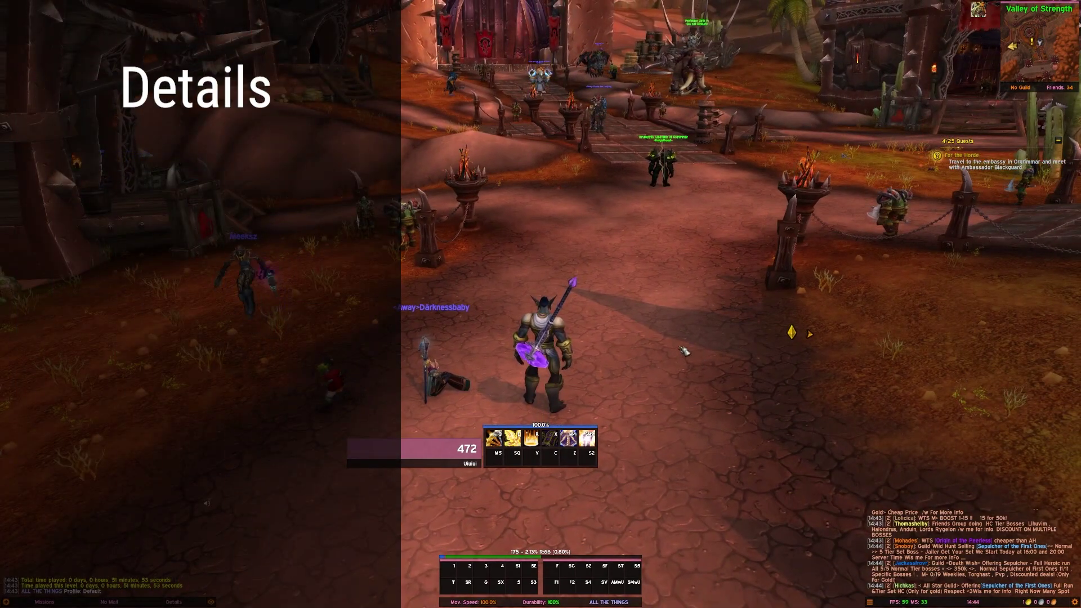
key("w")
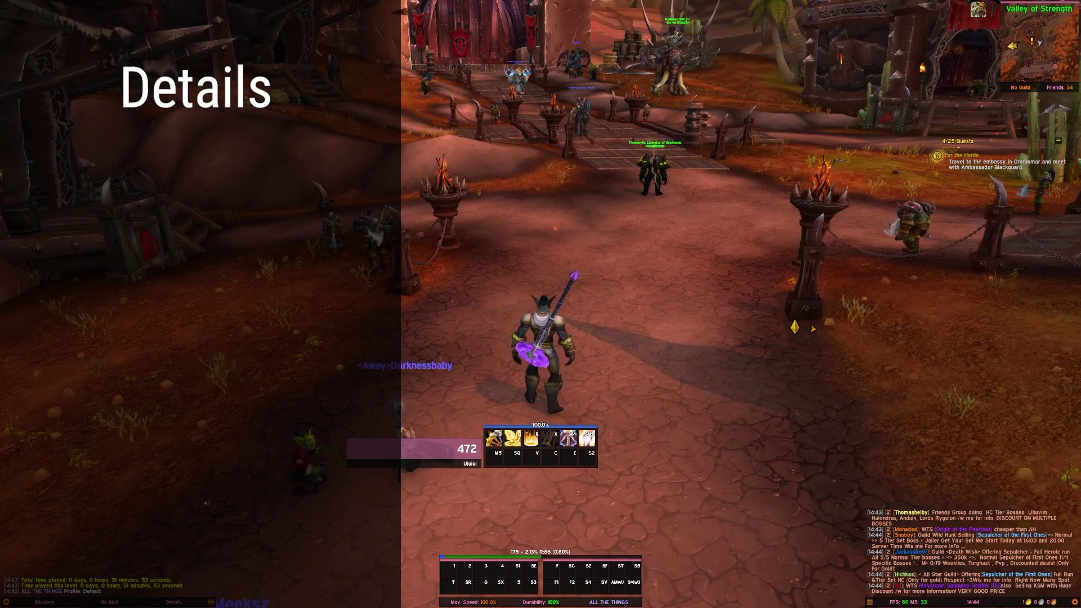
key("w")
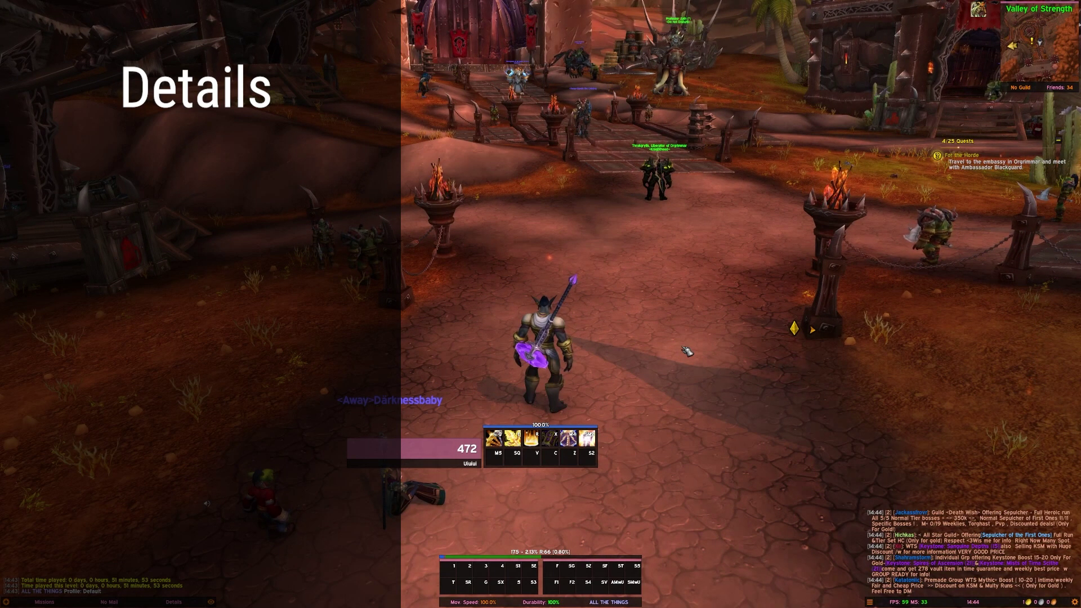
key("d")
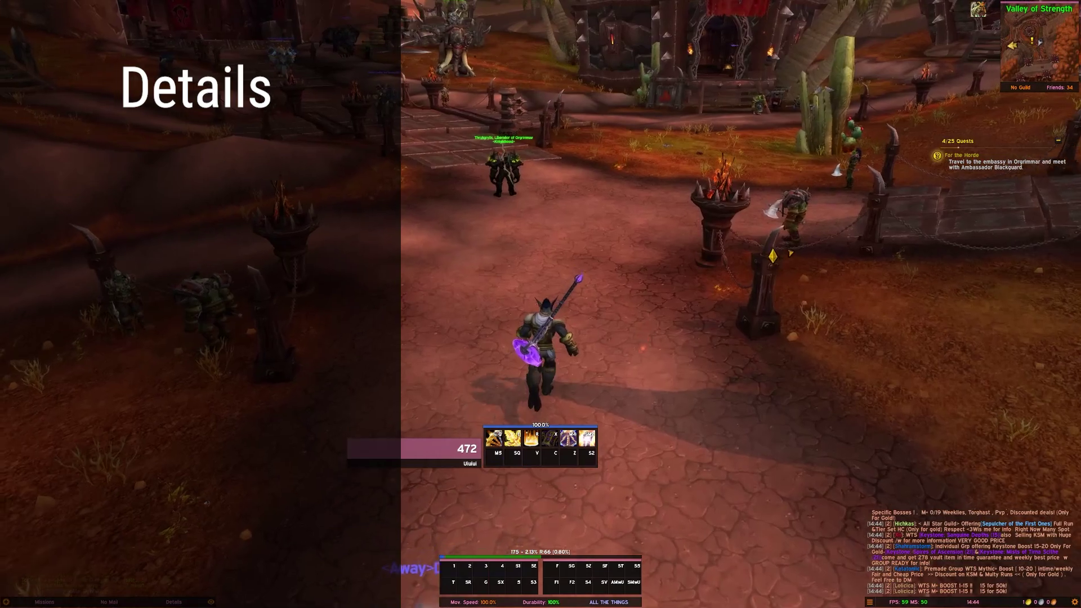
key("w")
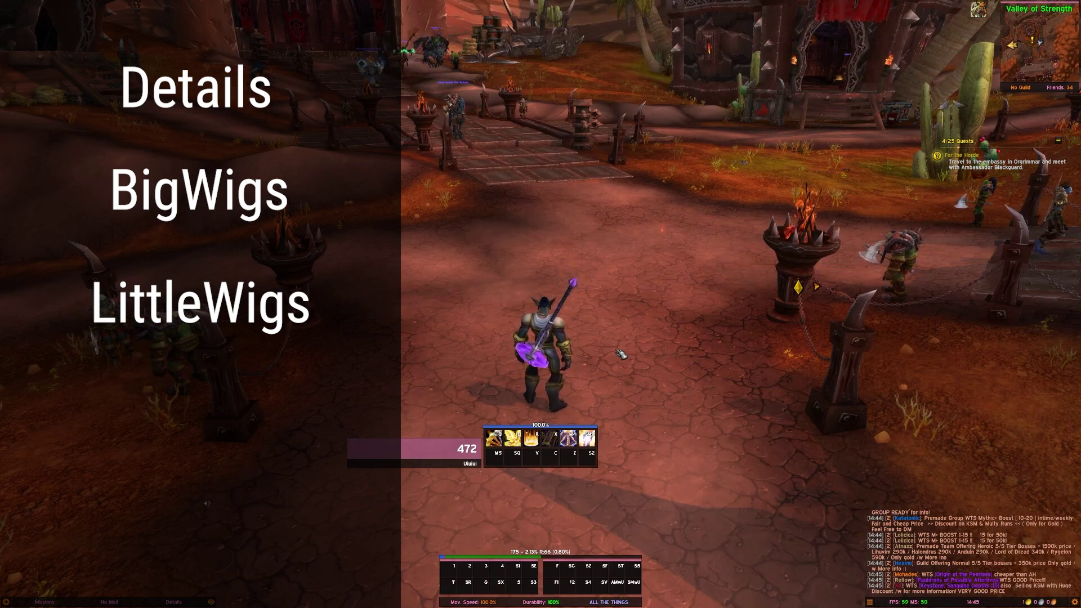
key("w")
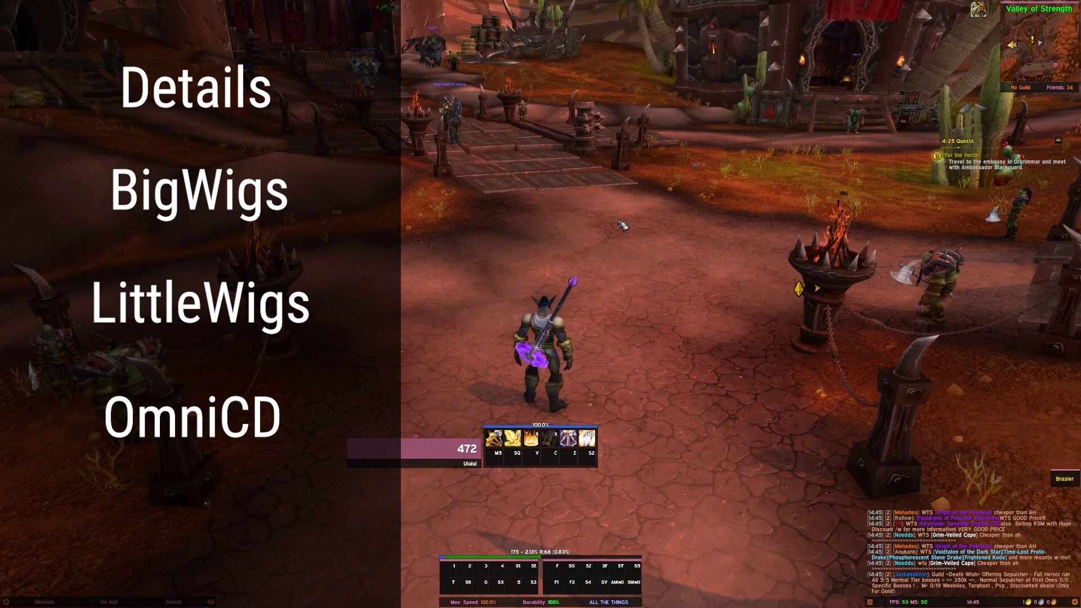
key("w")
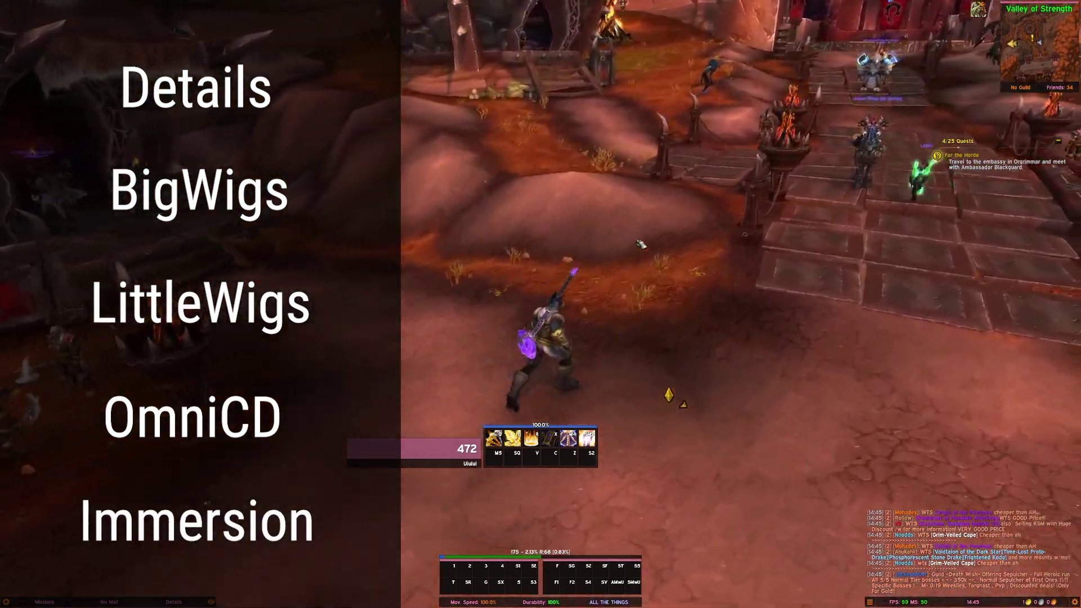
Run to the nearby Orgrimmar Grunt, talk to him to view the Immersion dialogue window, and close the conversation.
key("a")
key("w")
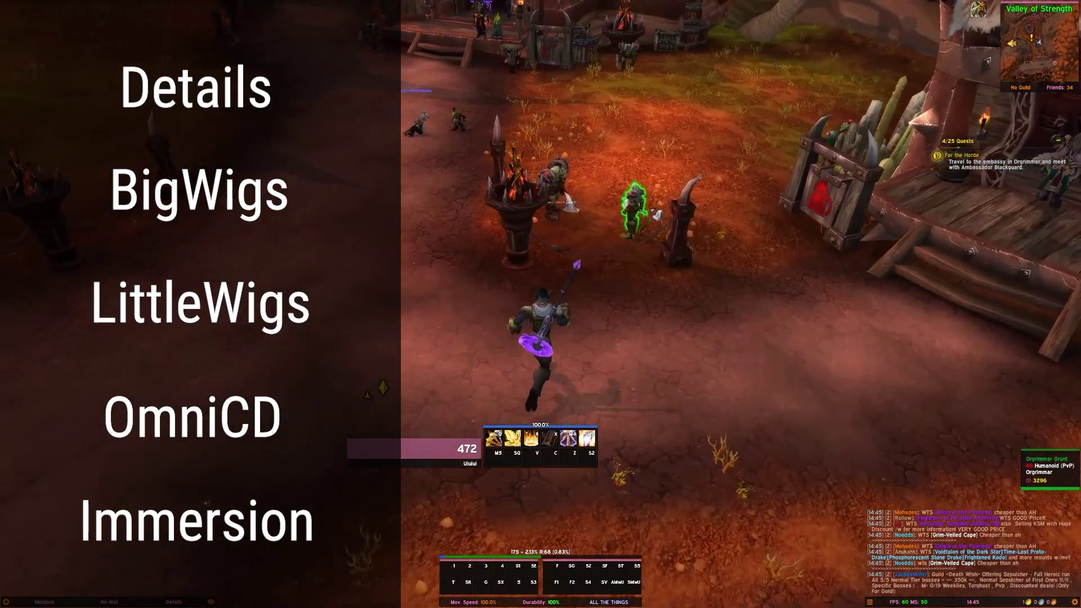
right_click(651, 210)
right_click(592, 265)
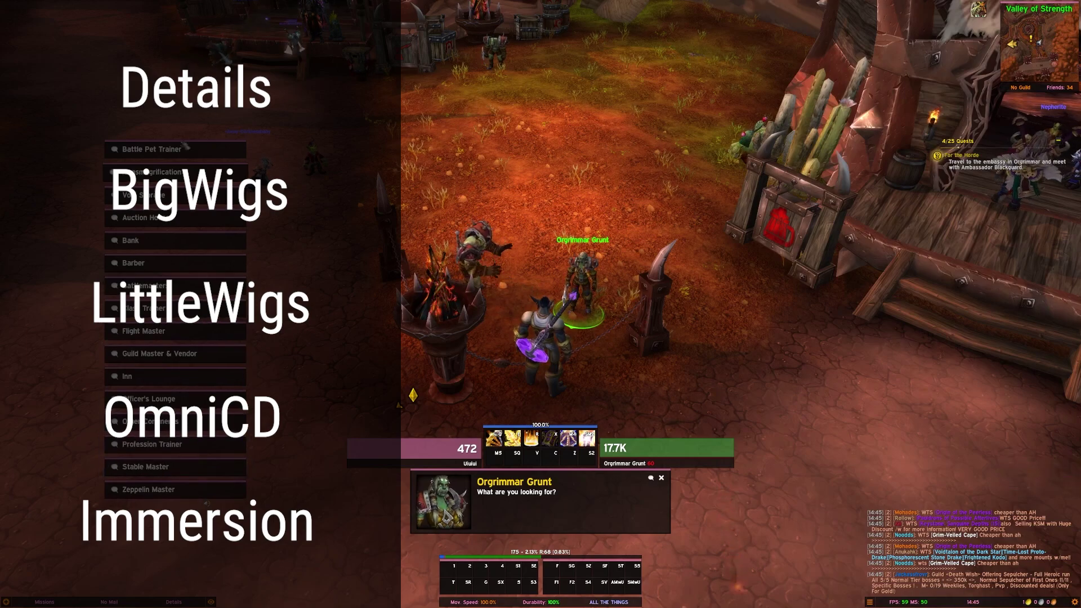
left_click_drag(570, 185, 559, 198)
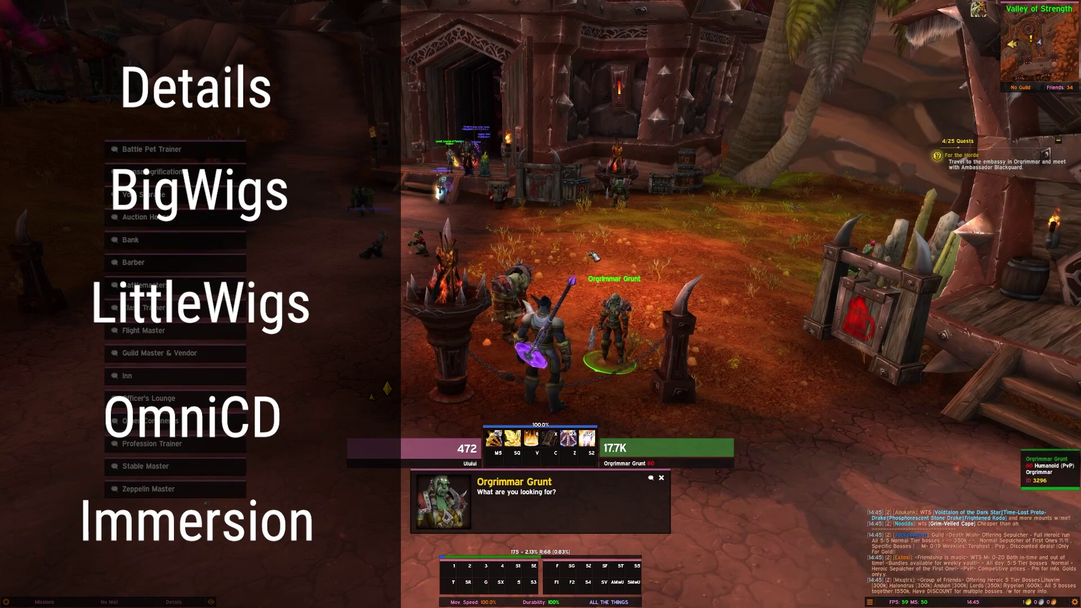
left_click_drag(560, 296, 529, 296)
left_click_drag(661, 260, 743, 270)
key("Escape")
key("Escape")
key("Escape")
key("w")
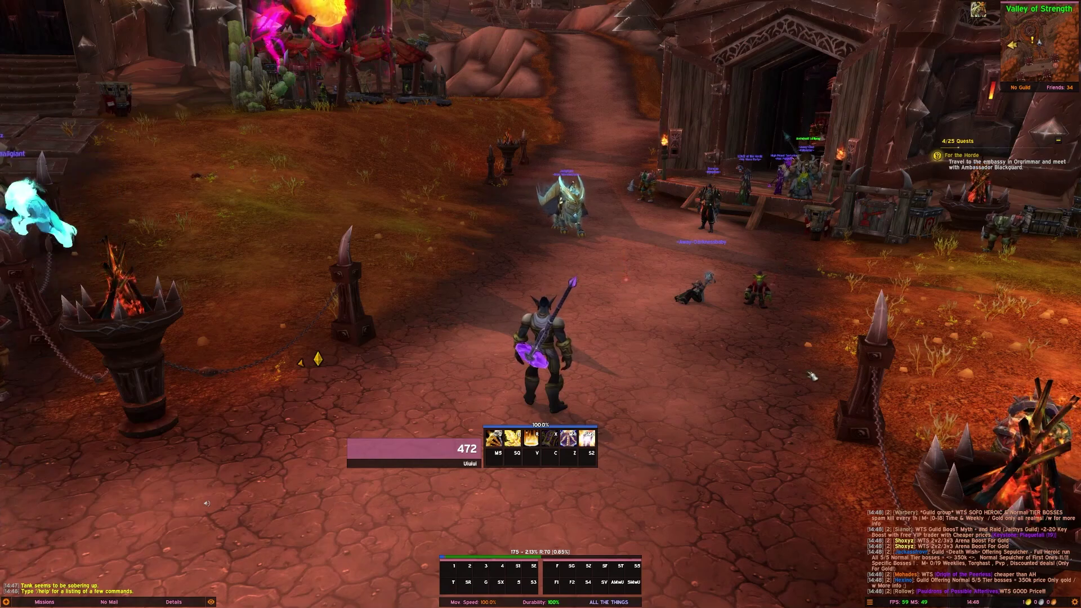
key("w")
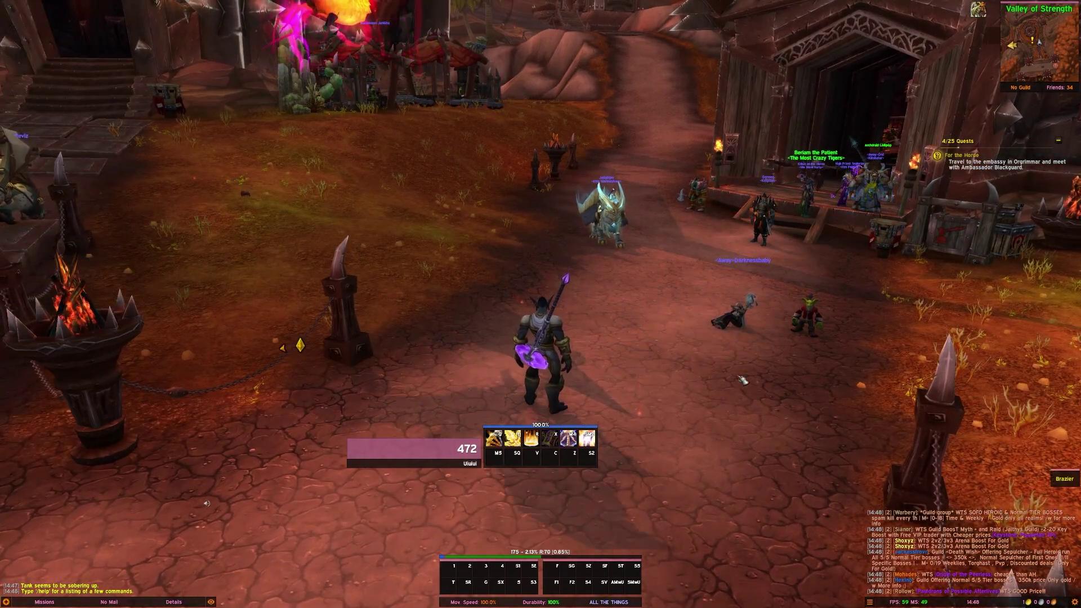
key("w")
key("a")
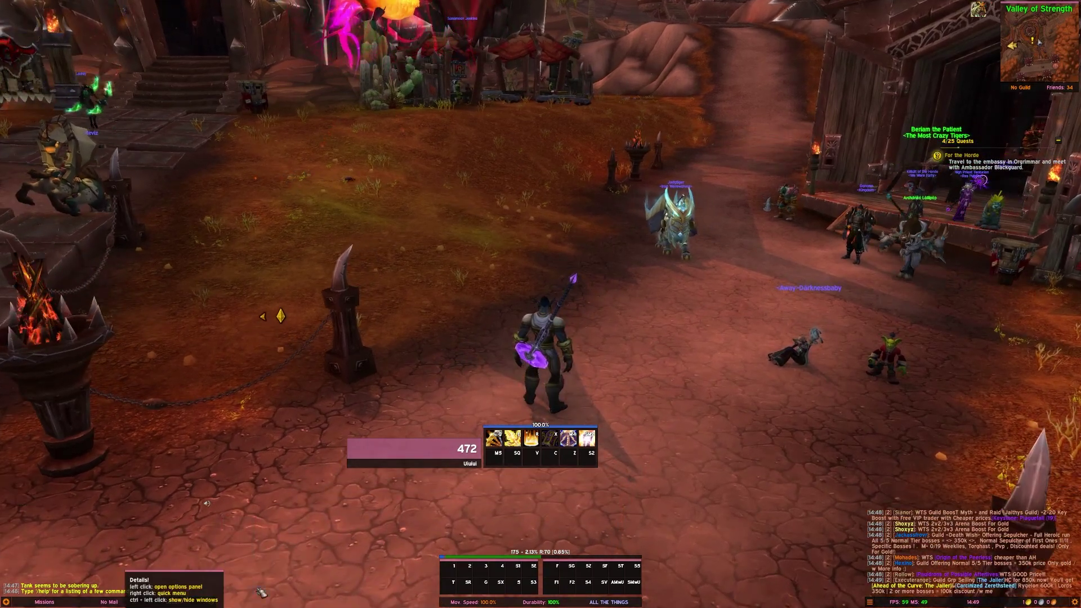
Open the Details! options and go to the Automation settings.
right_click(186, 602)
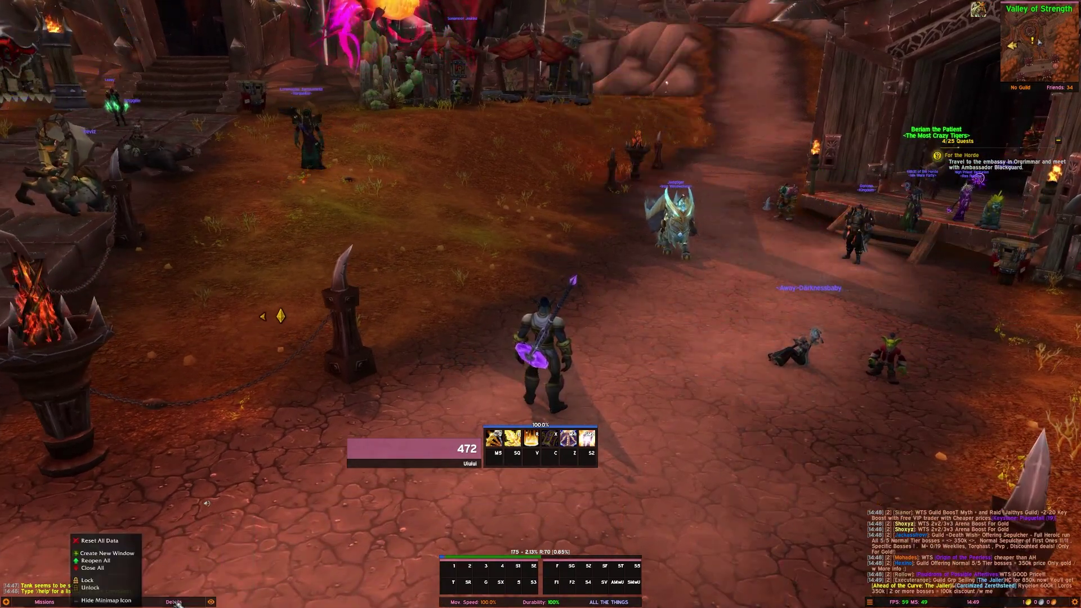
left_click(182, 603)
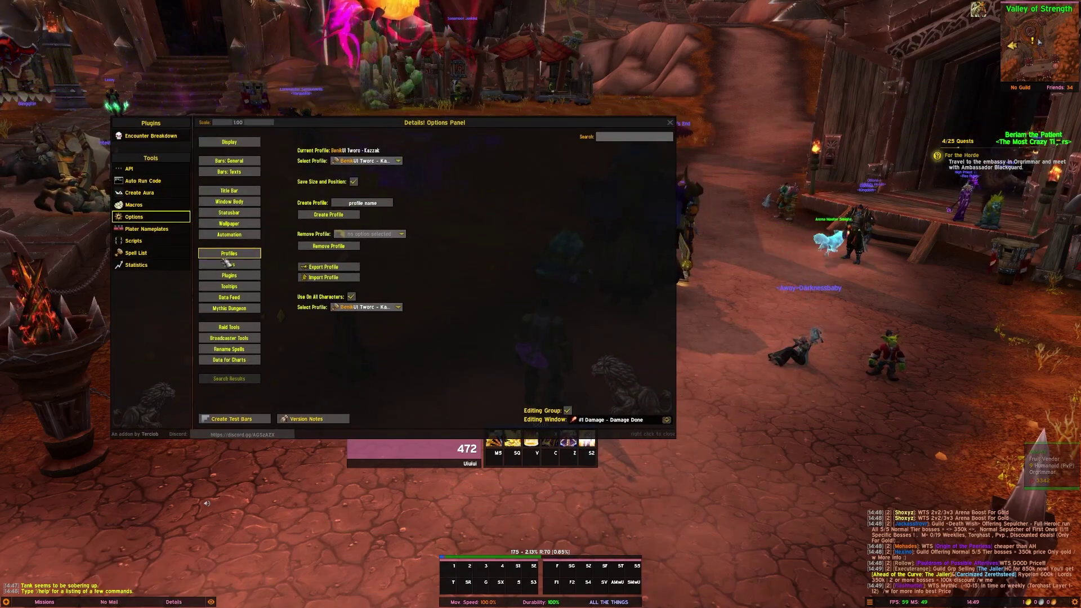
left_click(229, 236)
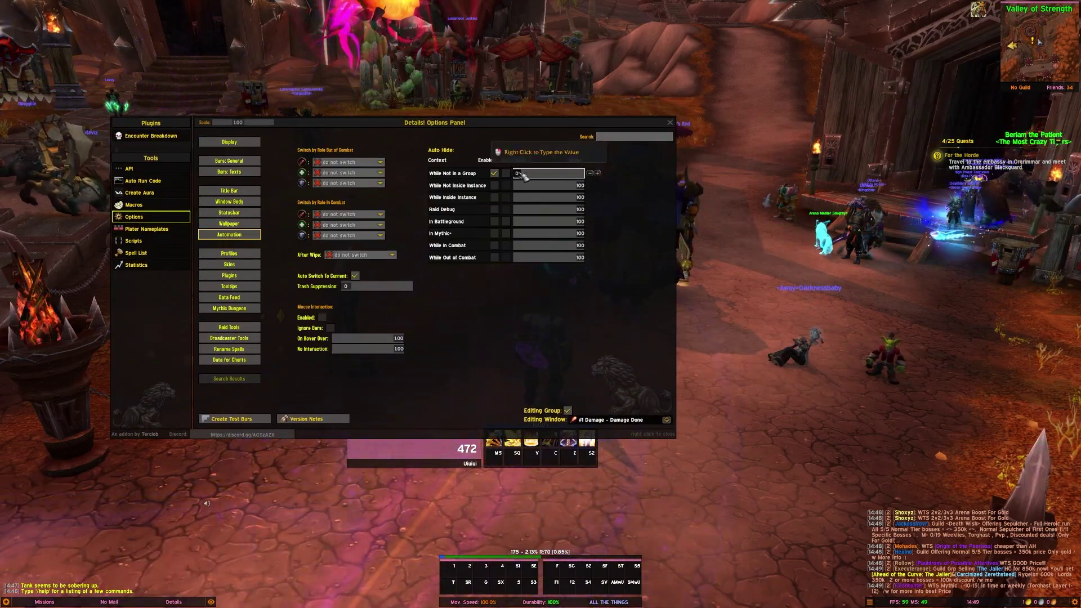
Test the auto-hide alpha for While Not in a Group at 0, and set it to 100.
left_click_drag(561, 177, 588, 176)
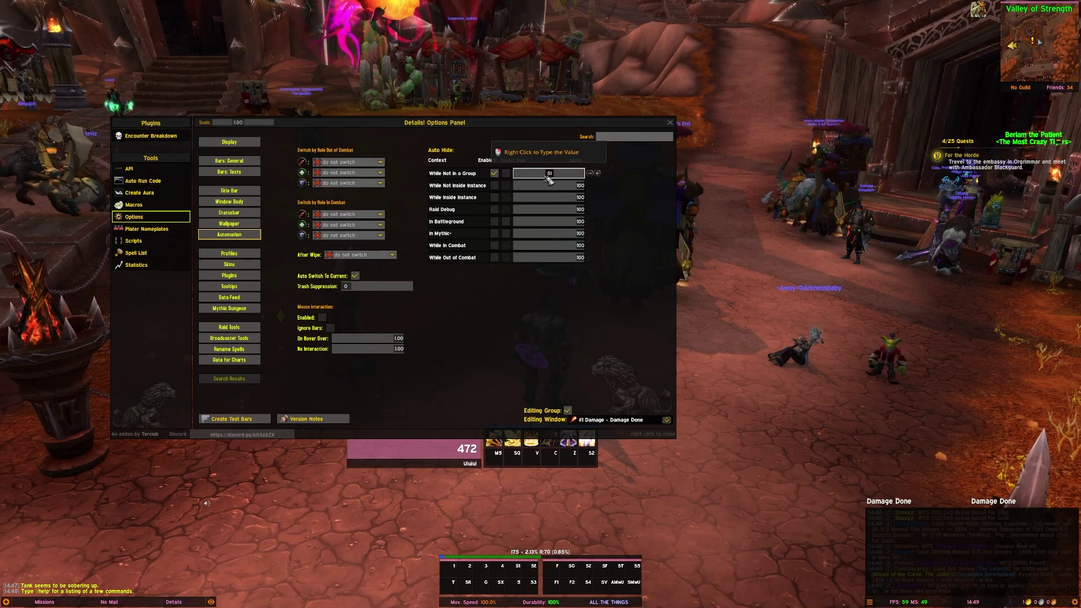
left_click_drag(549, 176, 513, 178)
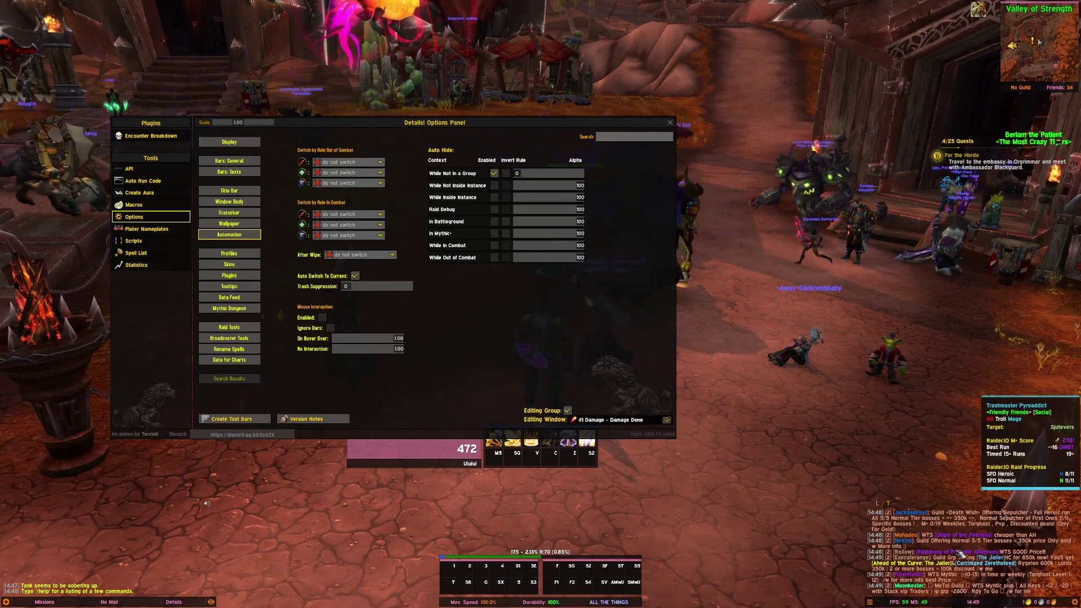
left_click_drag(518, 173, 650, 181)
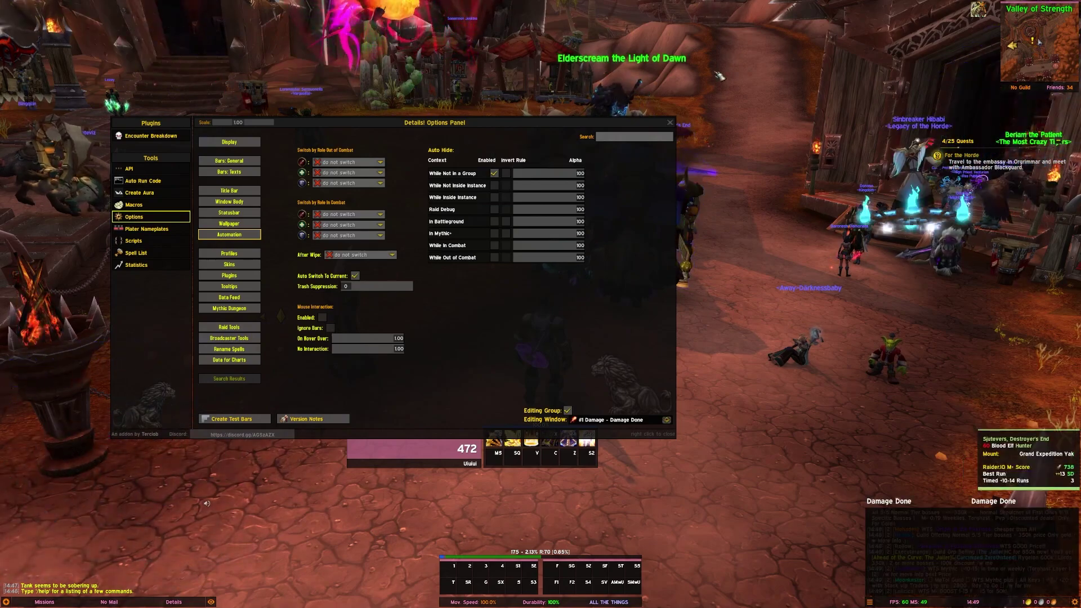
Toggle the Details! damage windows hidden and shown several times, leaving them shown.
left_click(174, 602)
left_click(174, 602)
left_click(174, 602)
left_click(176, 603)
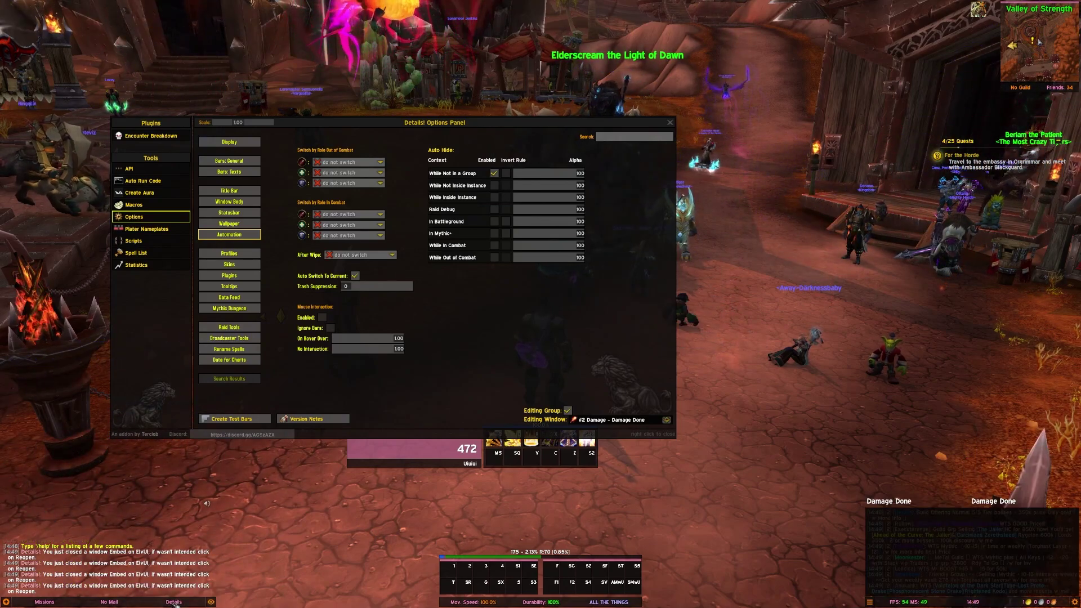
left_click(175, 603)
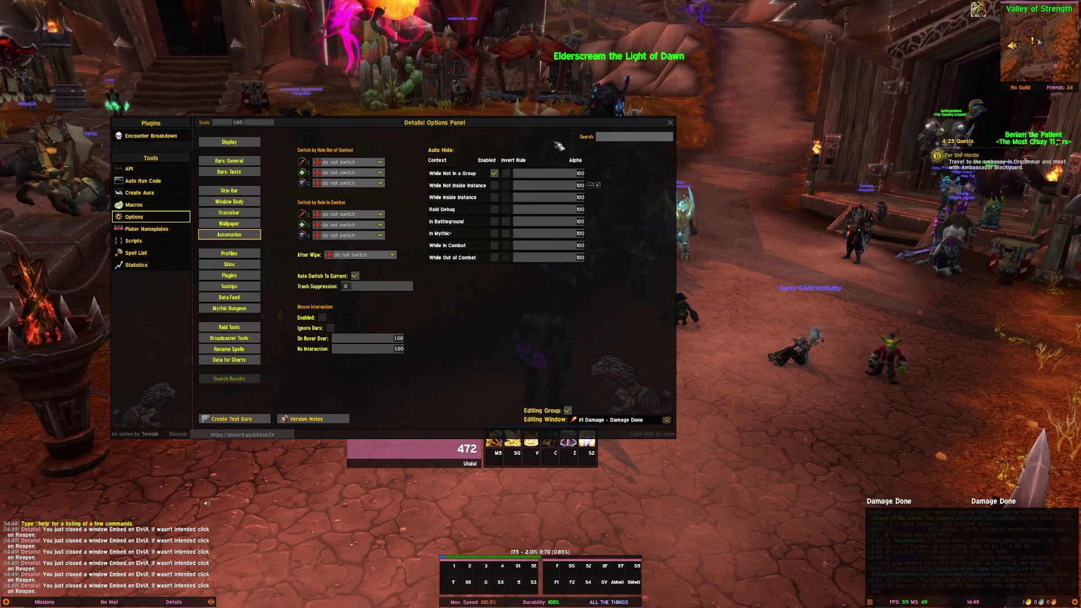